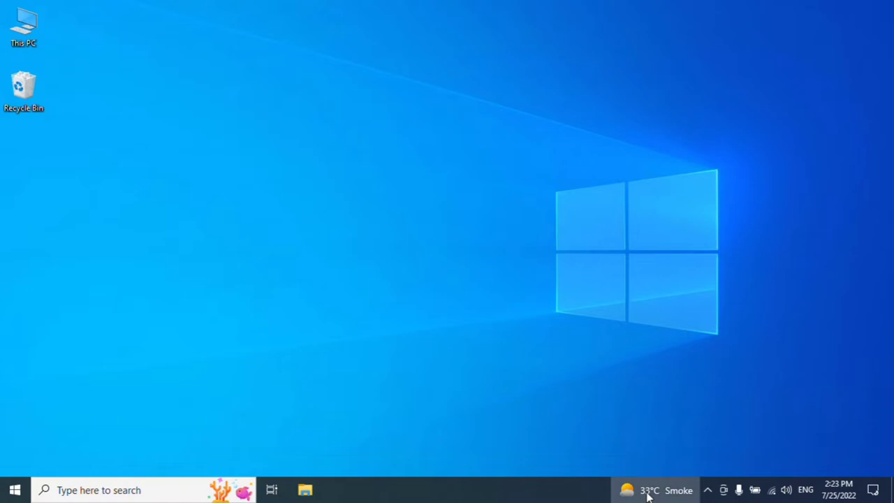
Step: Turn off the News and interests feature on the taskbar
mouse_move(646, 493)
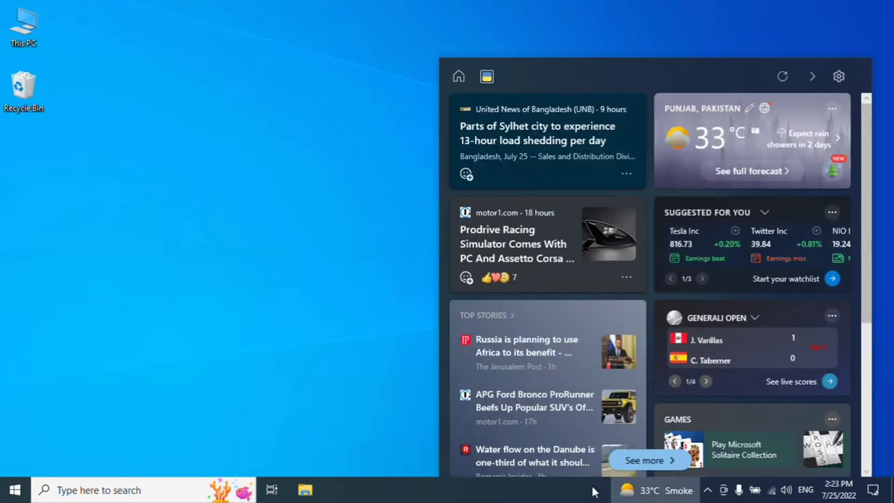
click(313, 315)
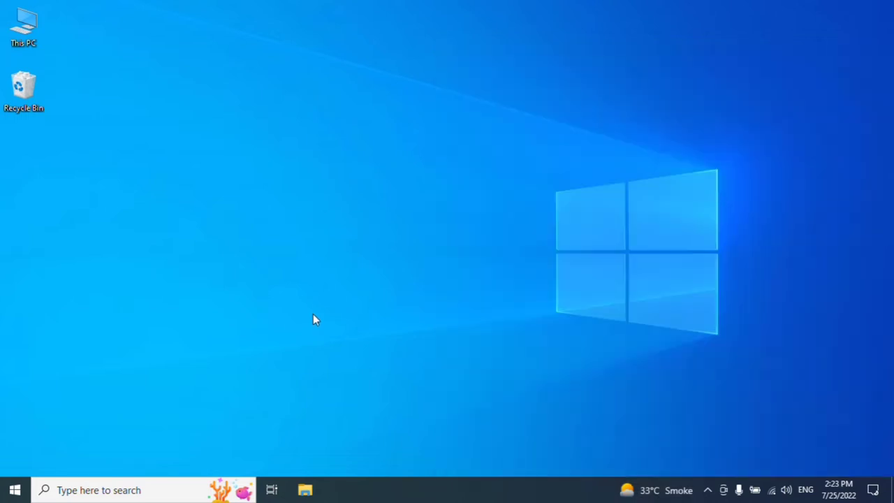
right_click(482, 491)
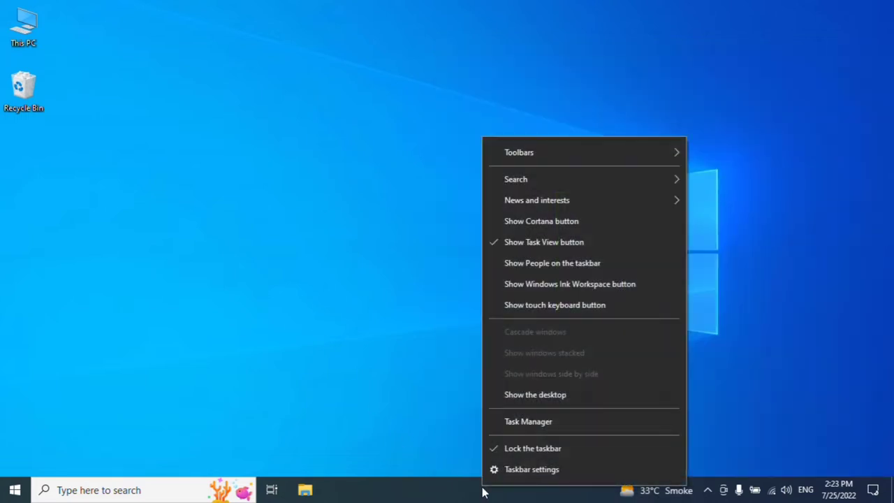
mouse_move(605, 207)
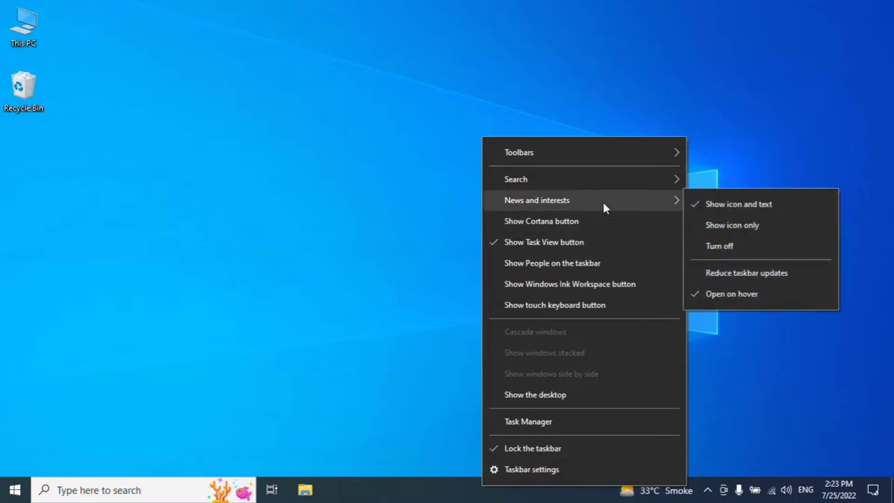
click(716, 248)
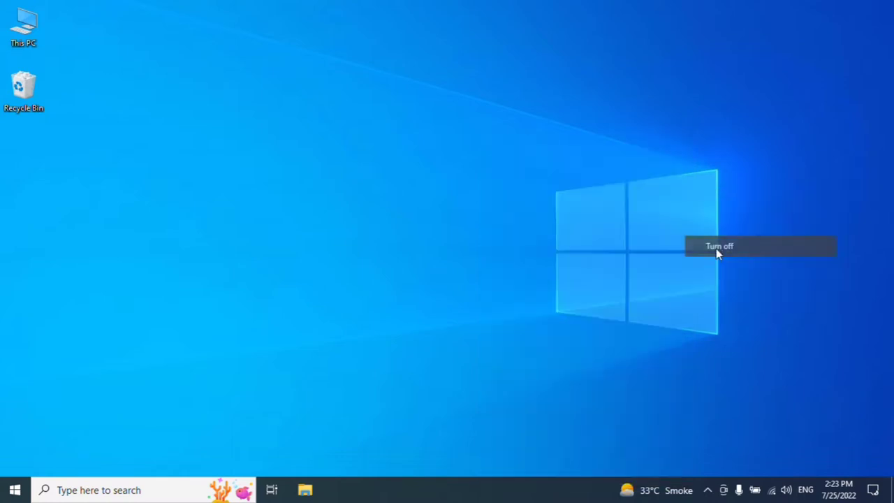
Step: Look at the search highlights panel, and set the taskbar's Search option to Hidden
click(242, 495)
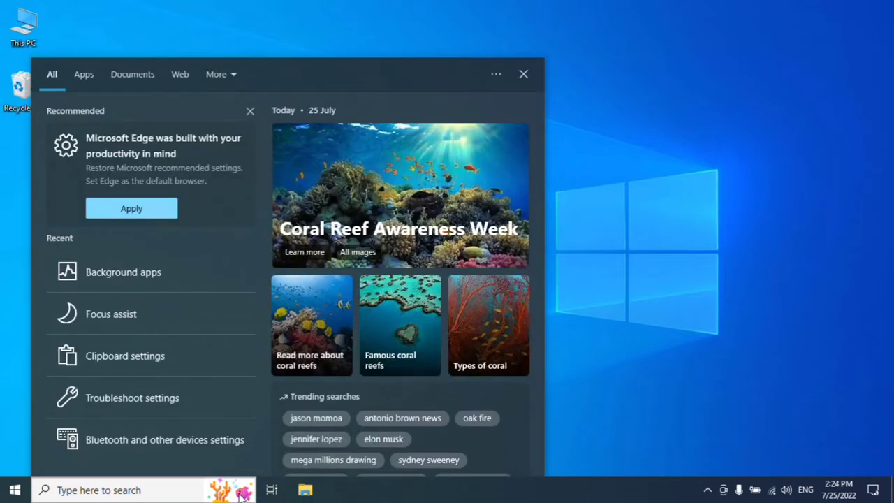
click(242, 494)
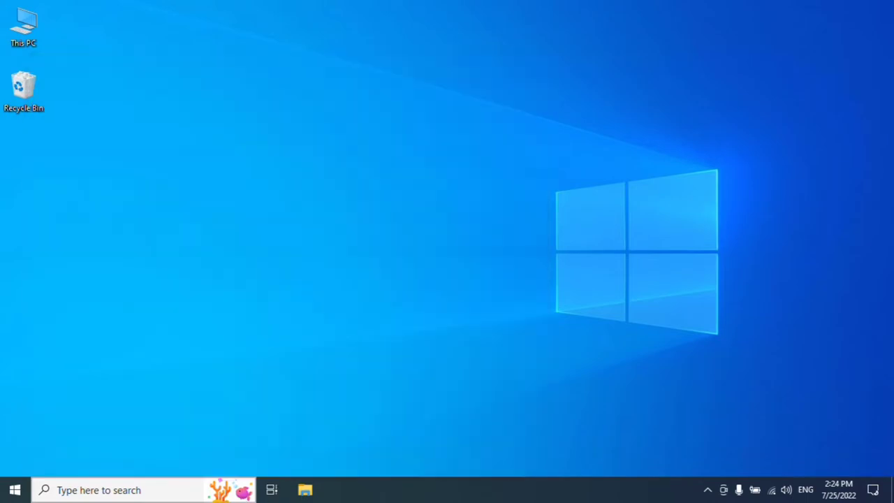
right_click(500, 490)
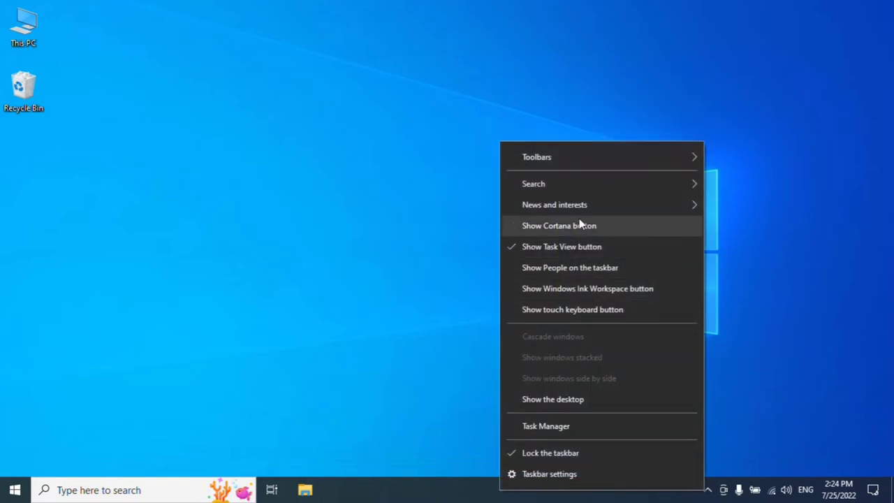
mouse_move(580, 190)
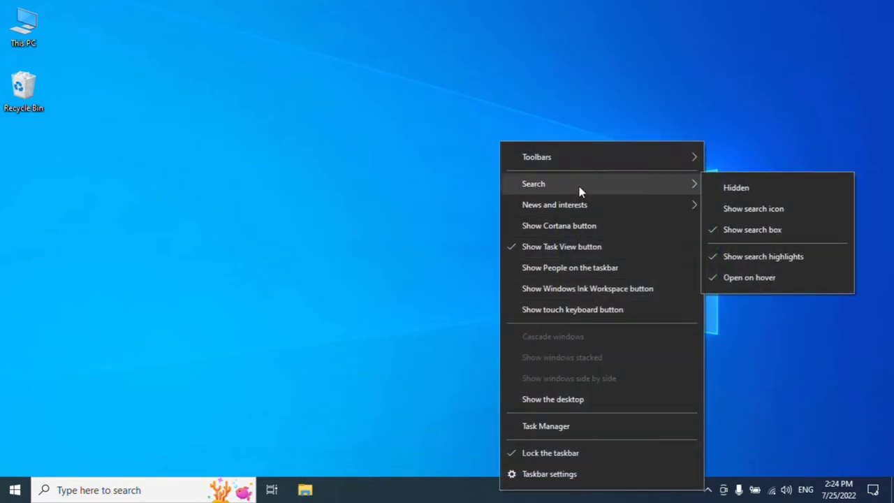
click(722, 196)
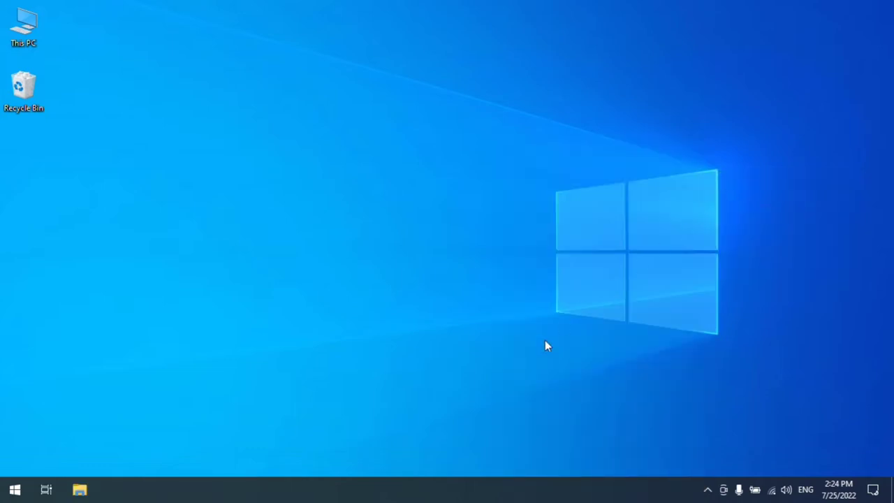
Step: Set the taskbar search to show as an icon only and check that it opens the search panel
right_click(442, 496)
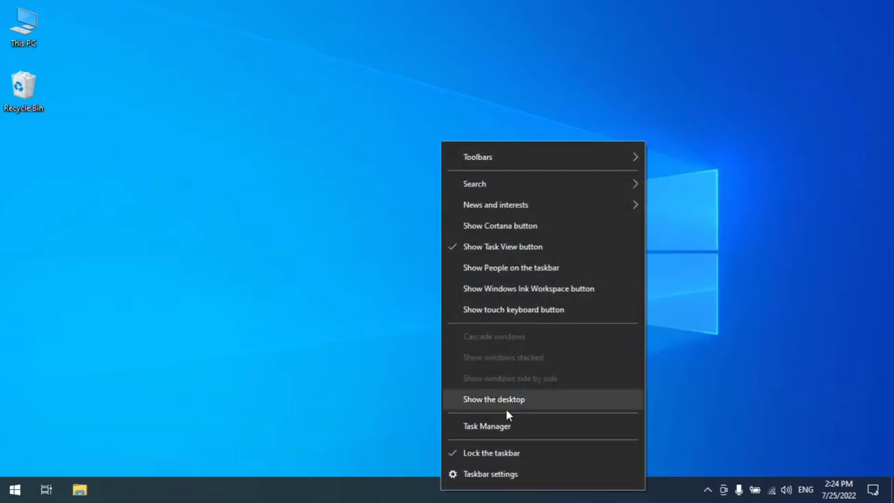
mouse_move(574, 183)
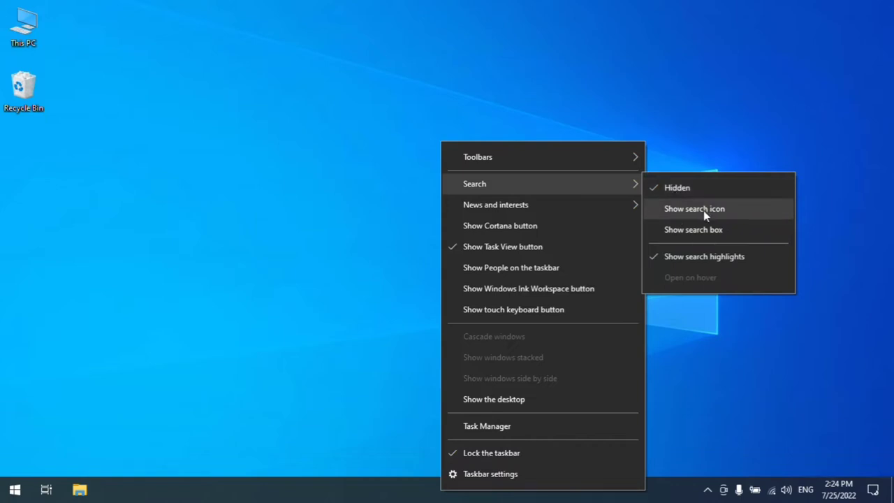
click(703, 210)
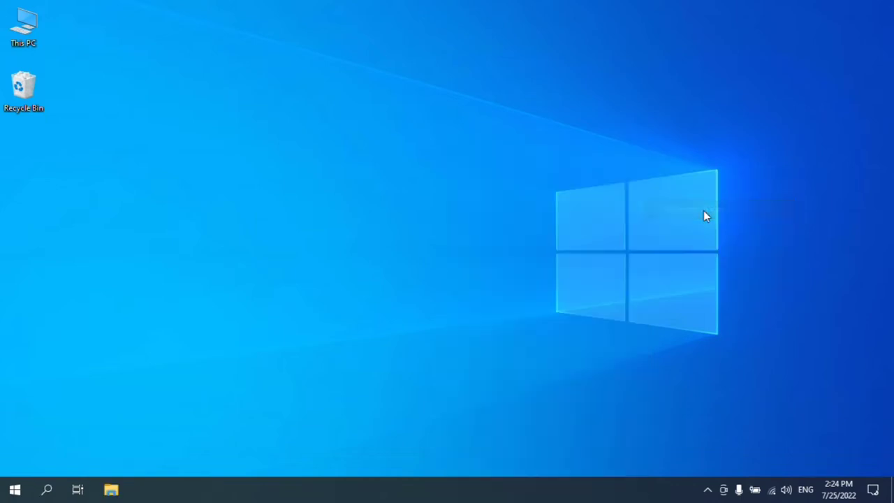
click(47, 489)
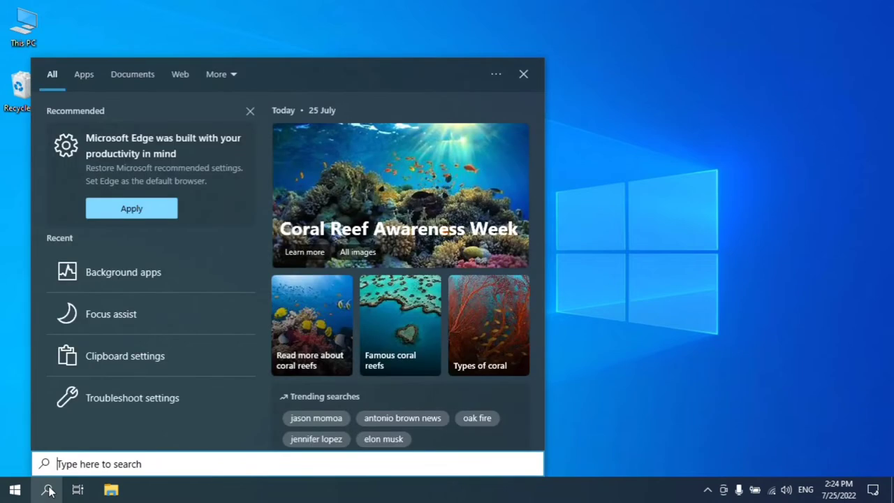
click(48, 491)
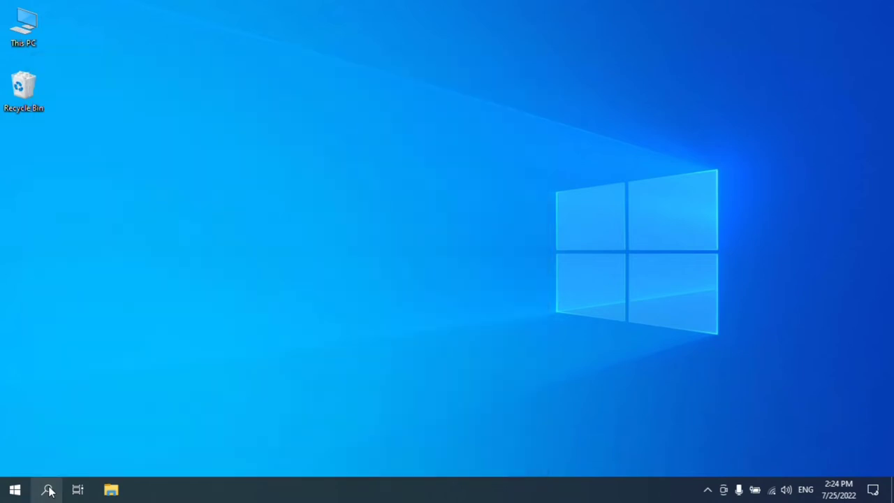
Step: Open the Windows Update page under Update & Security in Settings
click(14, 491)
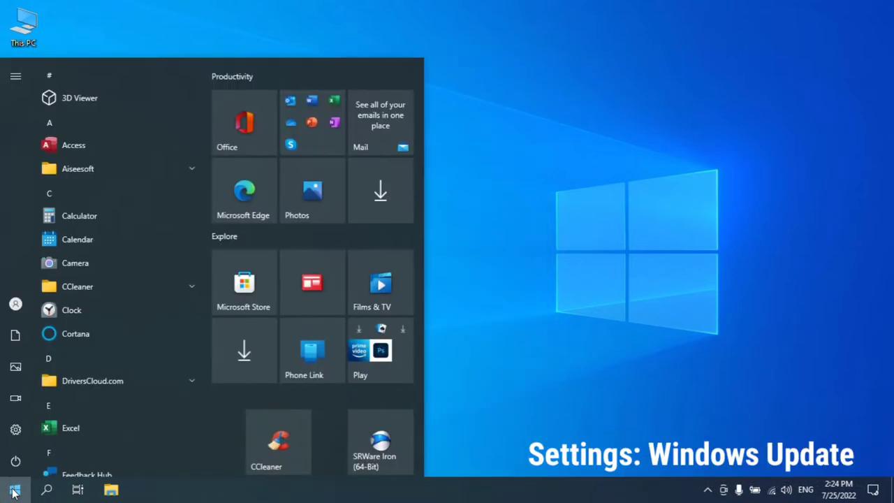
mouse_move(18, 434)
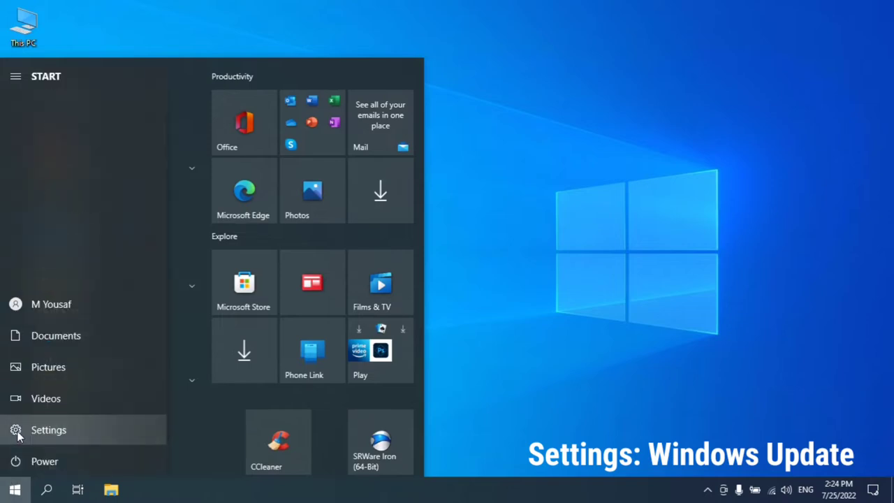
click(103, 431)
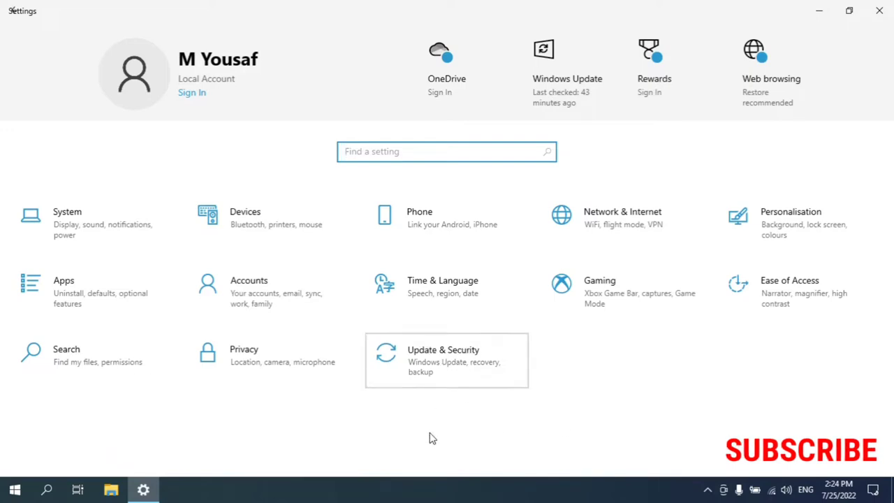
key(Return)
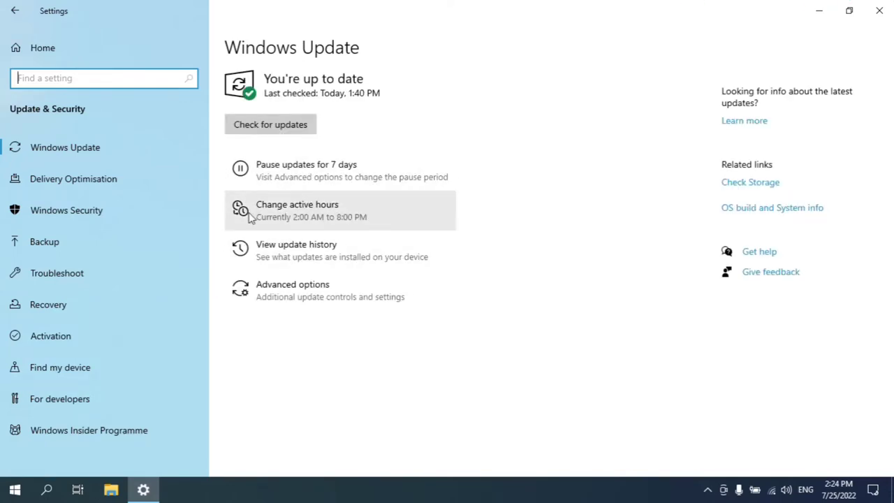
Step: Turn on automatic adjustment of Windows Update active hours based on activity, leaving the manual hours unedited, and close Settings
click(329, 217)
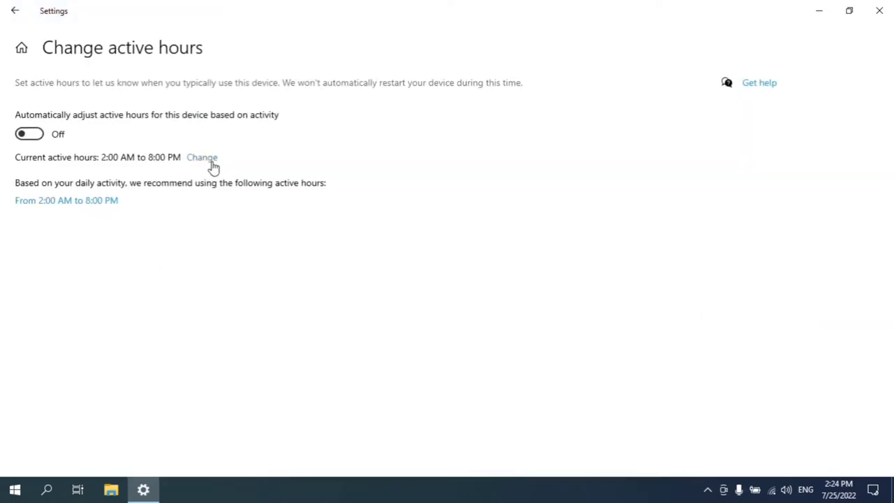
click(202, 157)
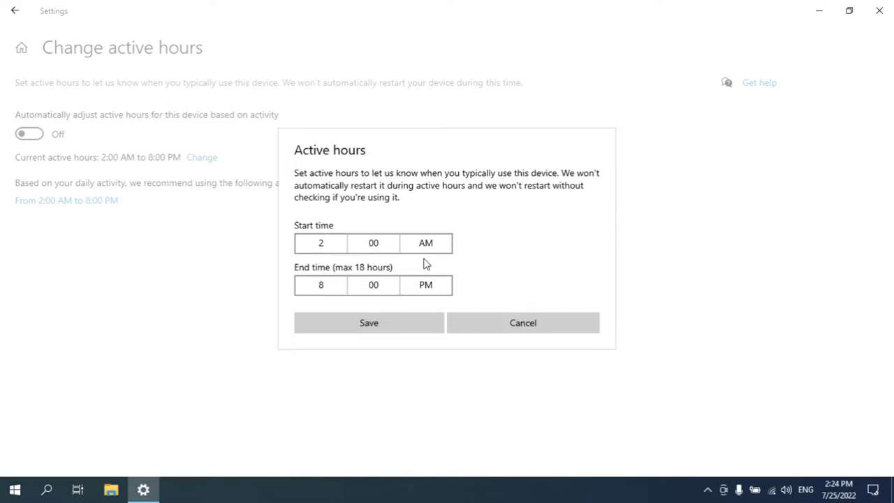
click(529, 328)
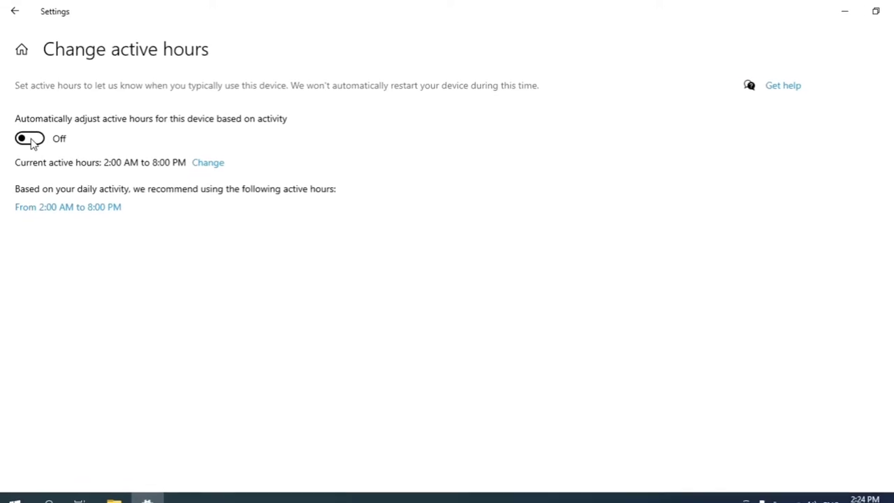
click(30, 140)
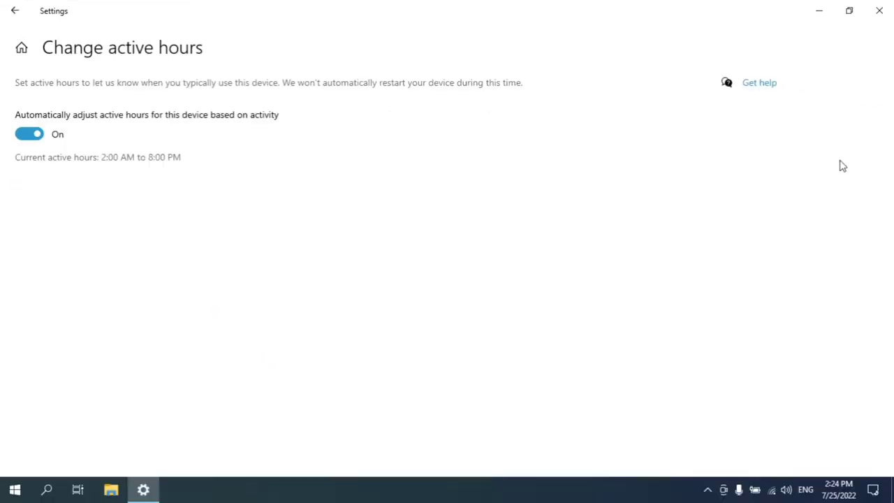
click(882, 13)
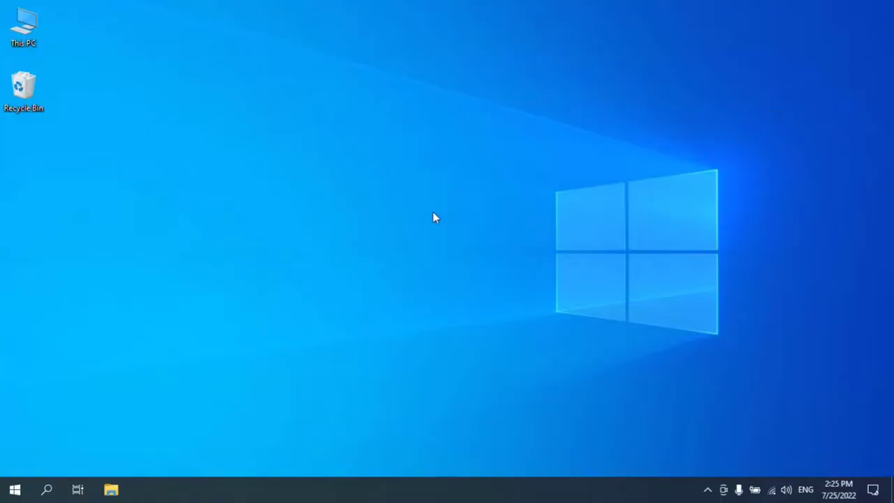
Step: In the Start personalisation settings, turn off showing suggestions occasionally in Start, and check the Start menu
right_click(360, 220)
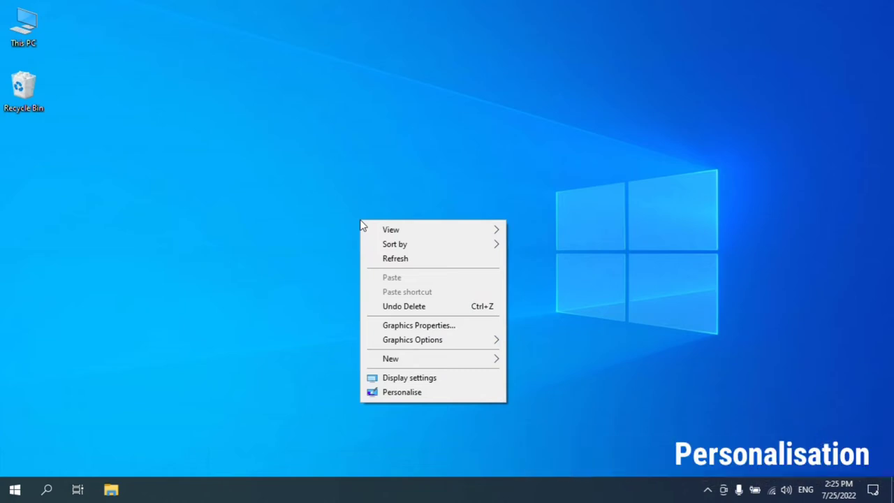
click(467, 396)
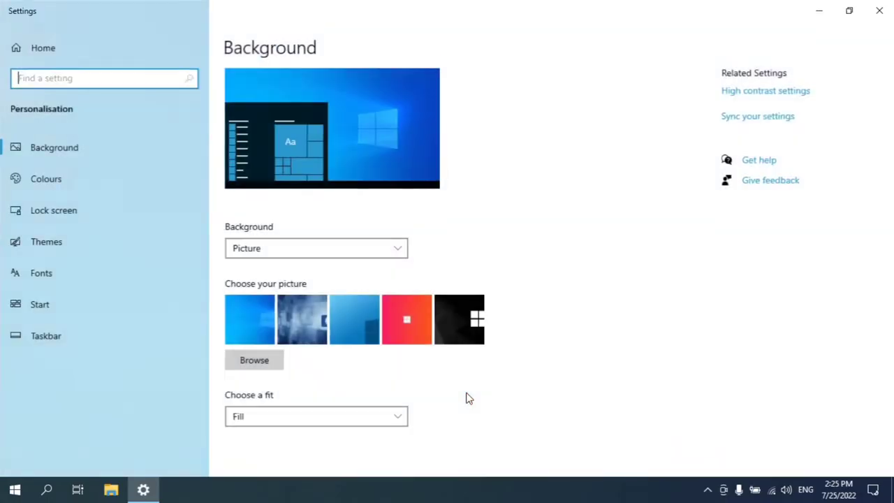
click(40, 308)
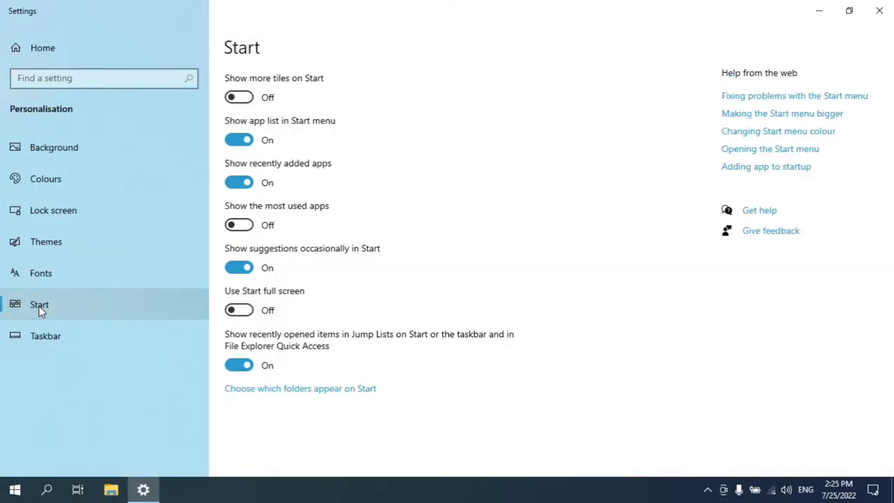
click(8, 497)
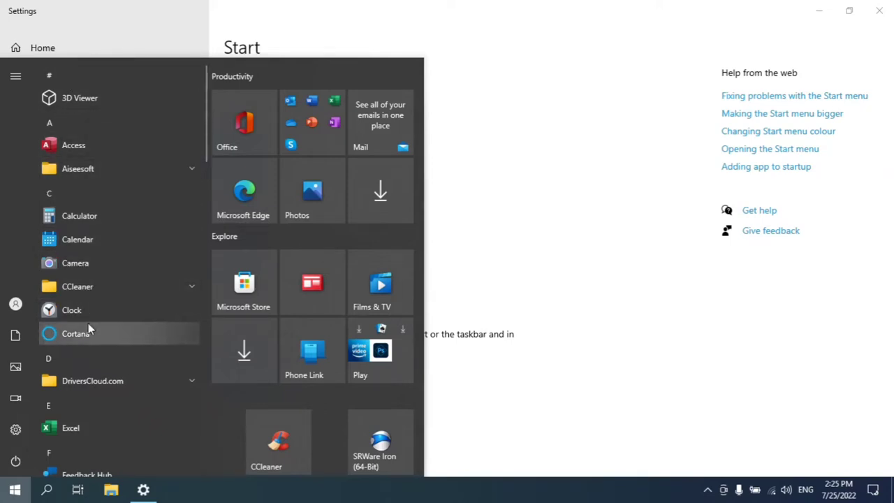
click(516, 213)
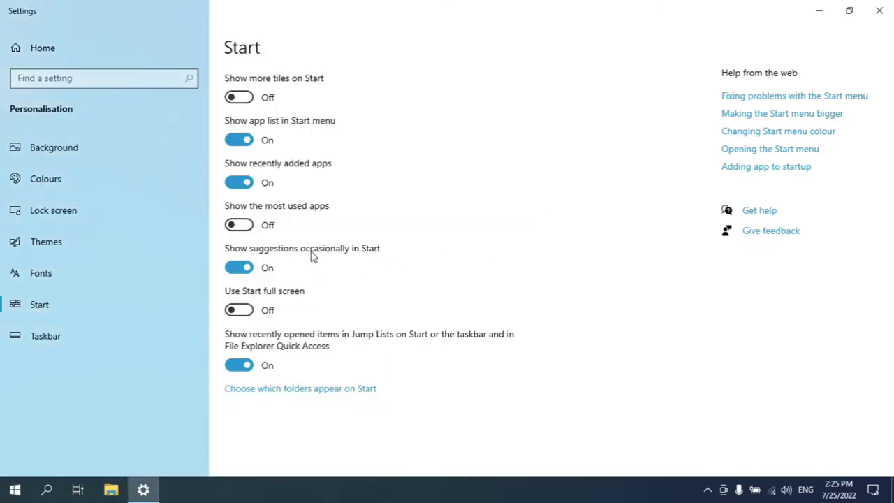
click(241, 271)
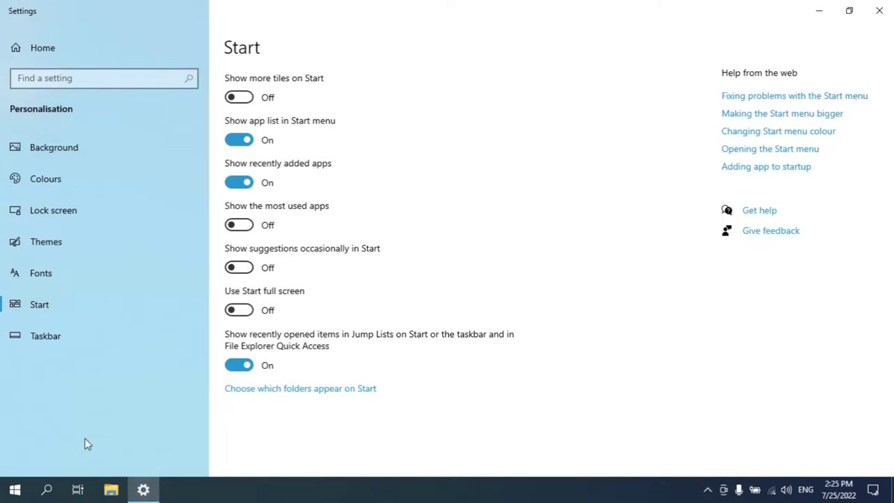
click(14, 489)
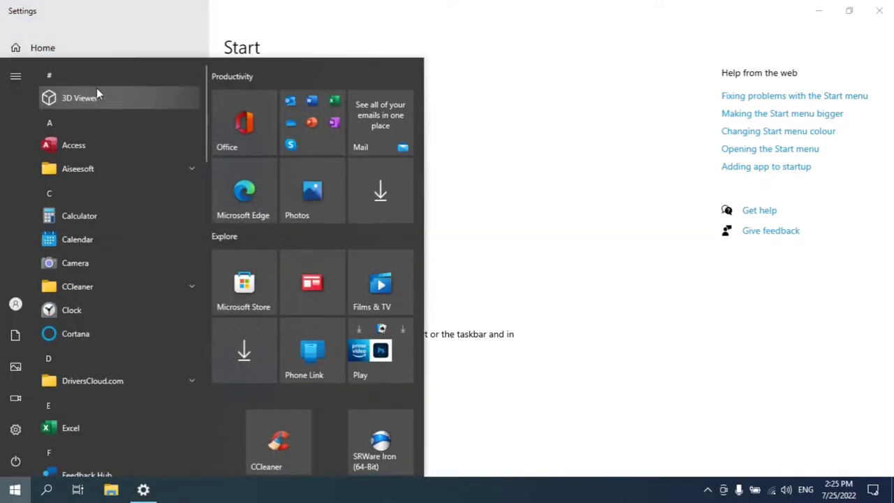
click(509, 269)
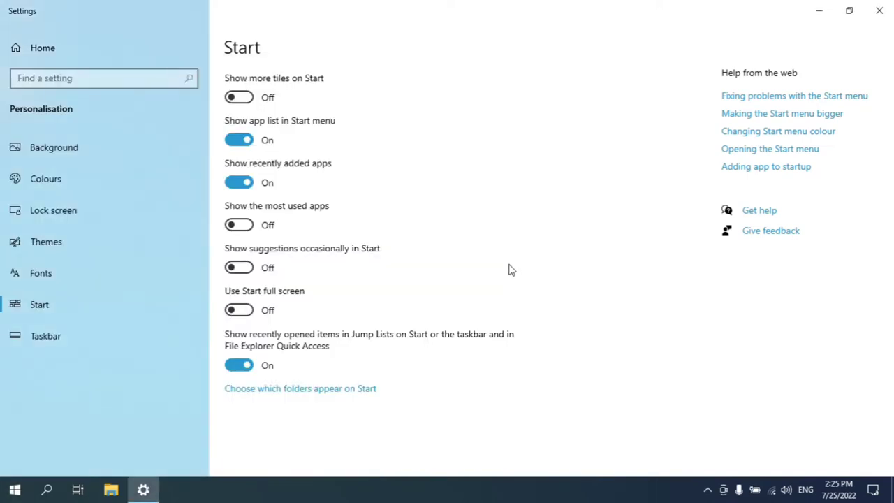
Step: Open the page for choosing which folders appear on Start, shrink its window and place it beside the opened Start menu to compare
click(281, 395)
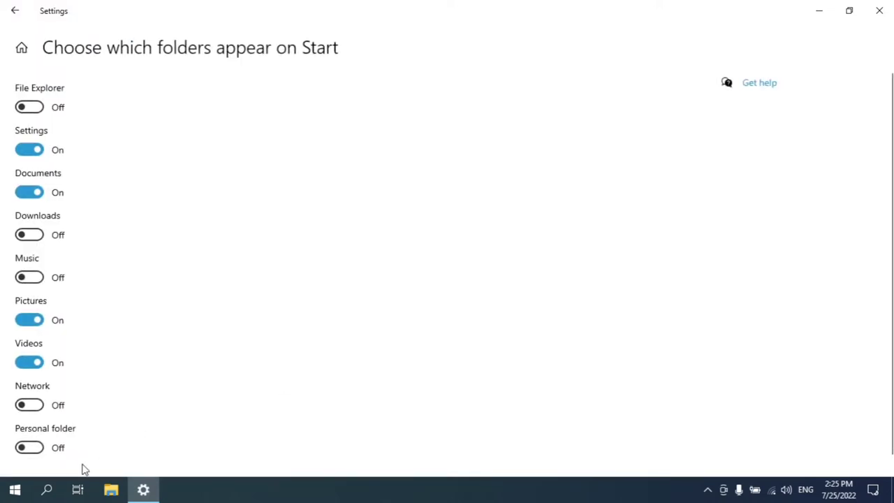
click(847, 11)
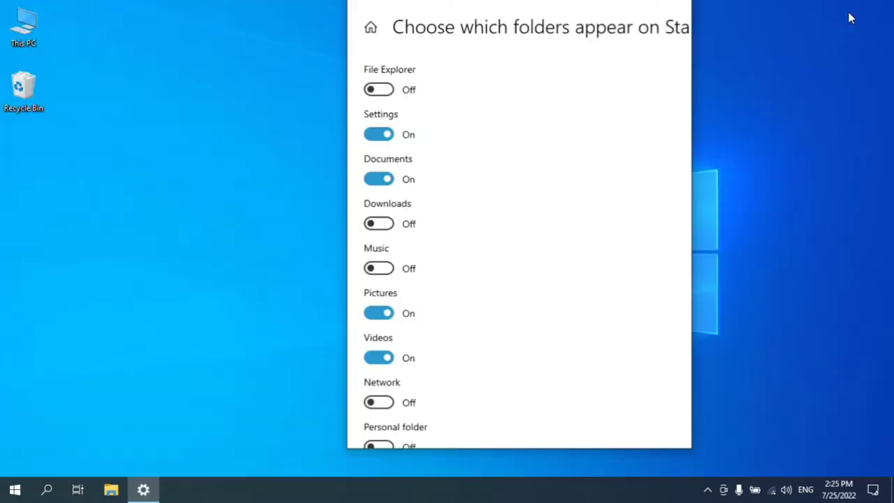
drag(533, 12, 608, 15)
scroll(526, 281, down, 1)
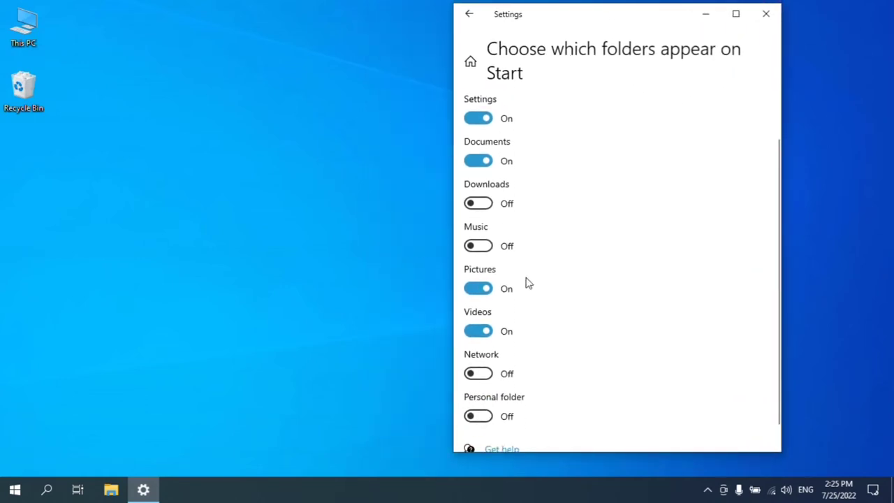
scroll(525, 281, up, 1)
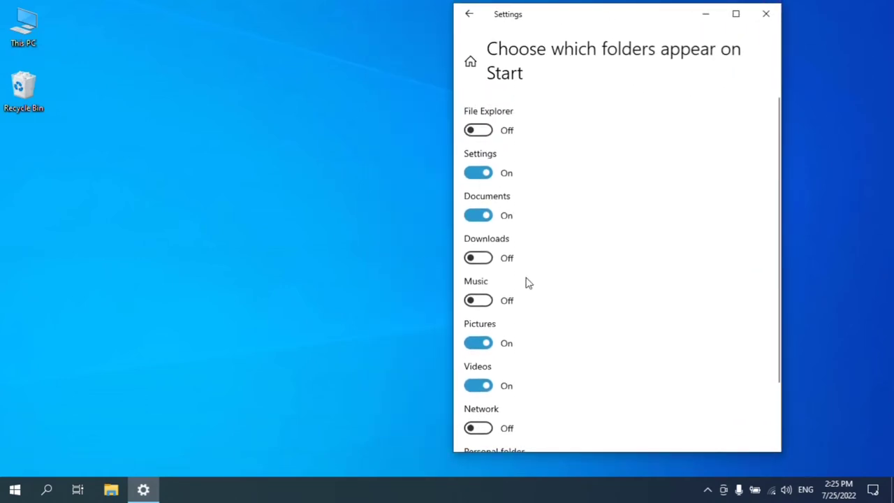
click(12, 493)
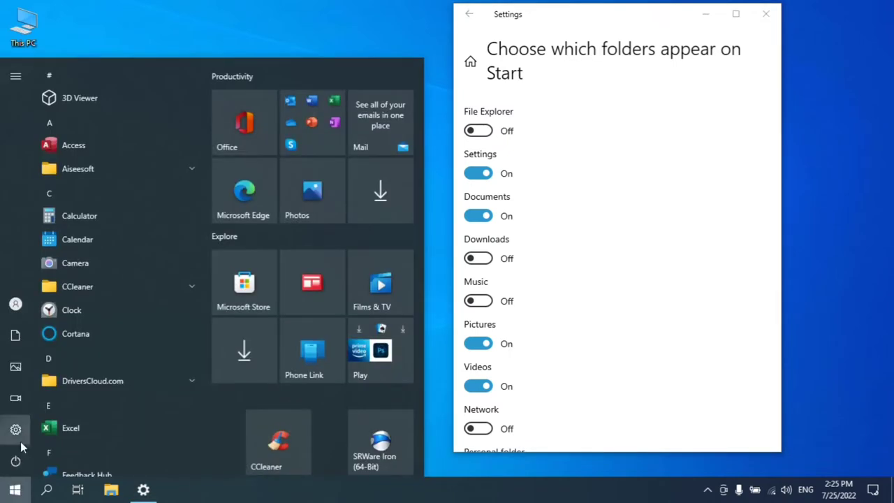
mouse_move(20, 437)
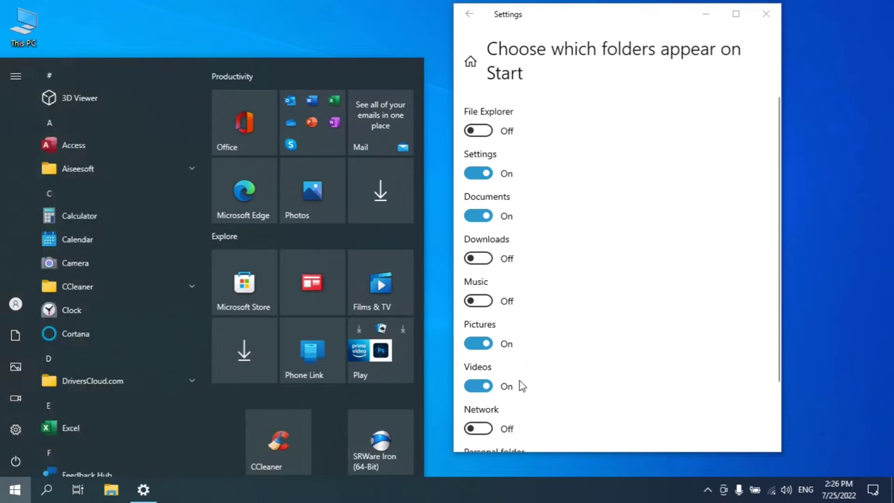
Step: Remove Videos, Pictures and Documents from Start, add File Explorer, and check the folder shortcuts in the Start menu
click(479, 387)
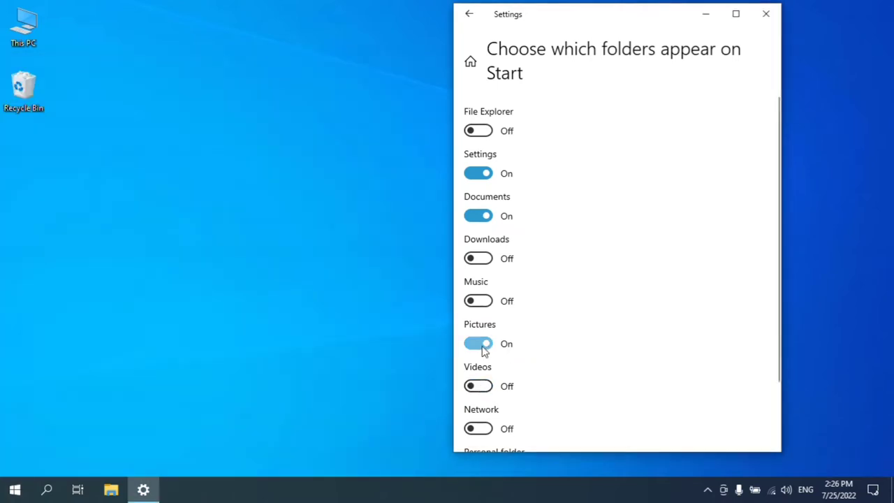
click(480, 345)
click(482, 217)
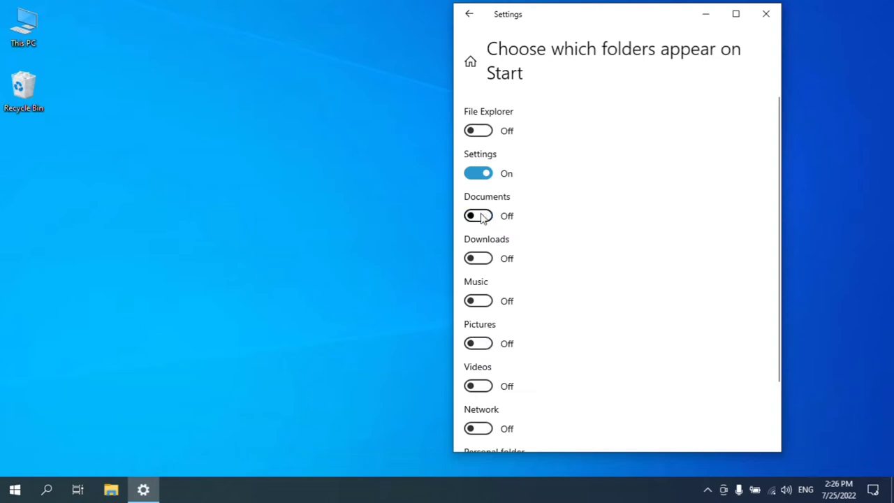
click(484, 138)
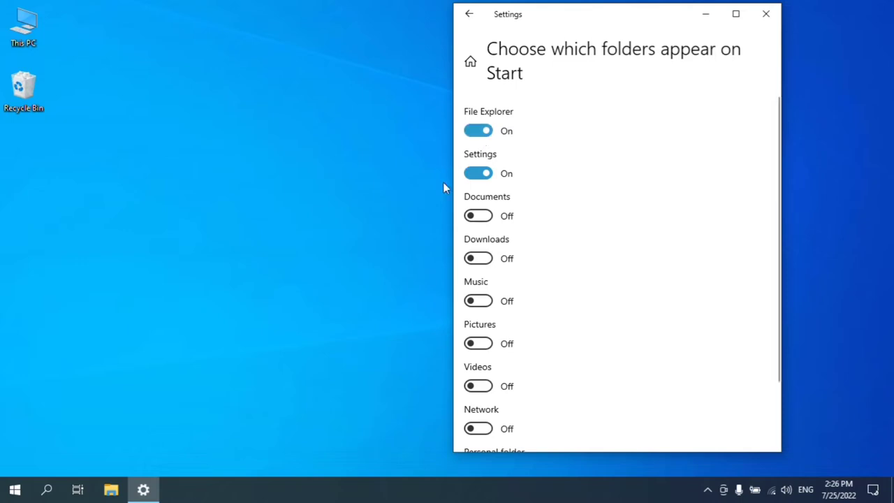
click(16, 490)
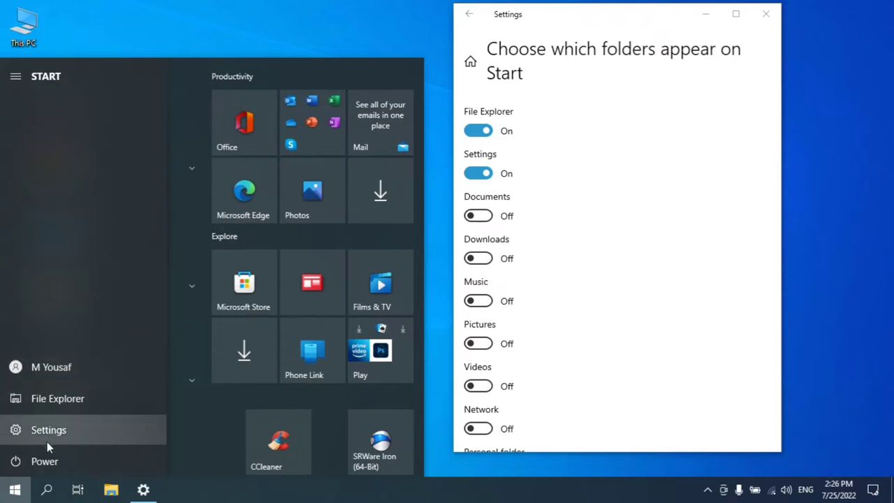
click(545, 457)
Step: Maximise Settings, open the Taskbar personalisation page, and check which command-line tools the Start button's quick-link menu offers
click(736, 14)
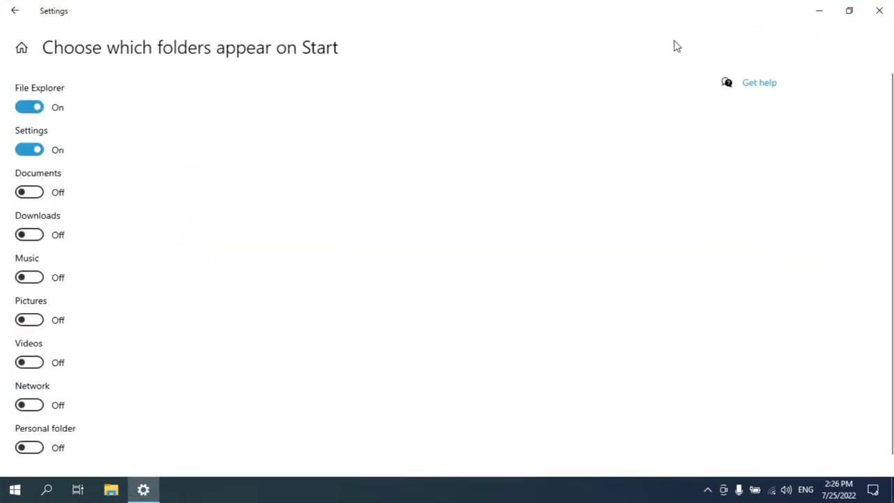
click(23, 20)
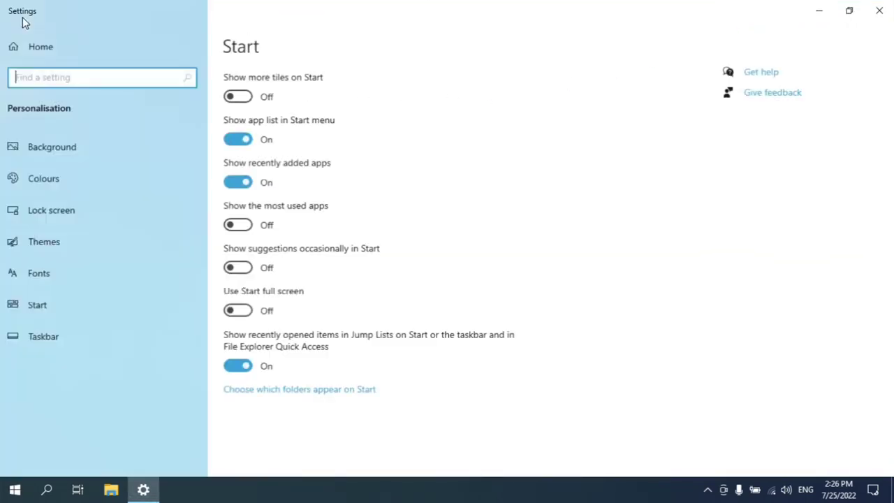
click(136, 353)
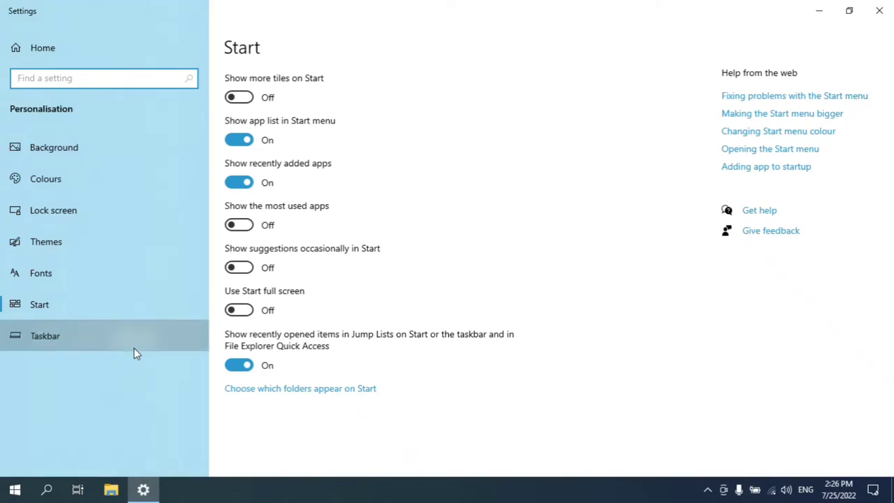
right_click(17, 488)
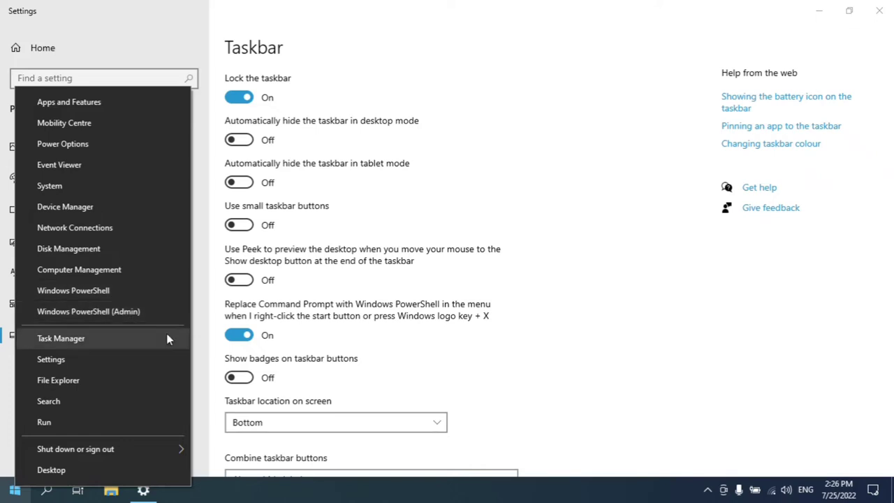
click(478, 354)
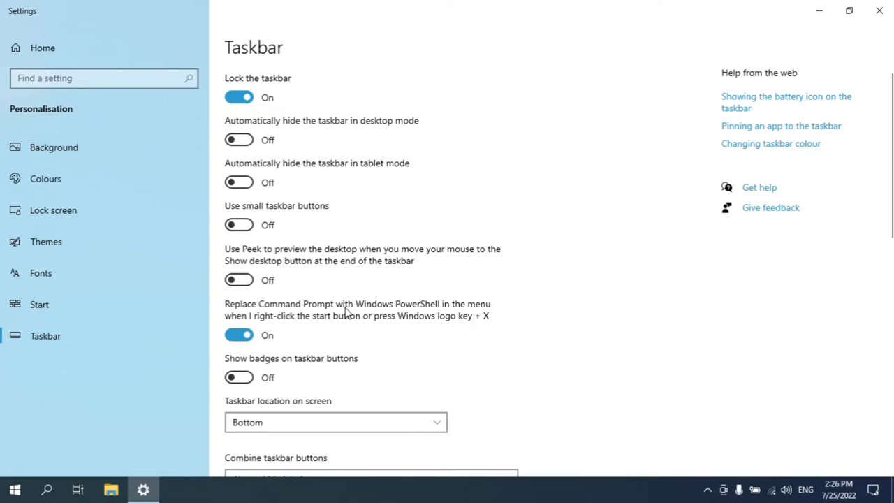
Step: Turn off replacing Command Prompt with Windows PowerShell, test Command Prompt from the Start quick-link menu, and close it and Settings
click(230, 339)
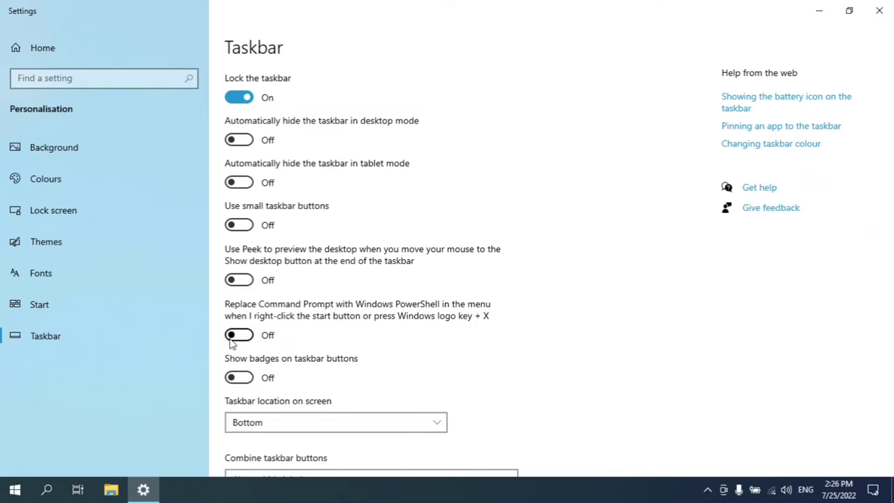
right_click(13, 493)
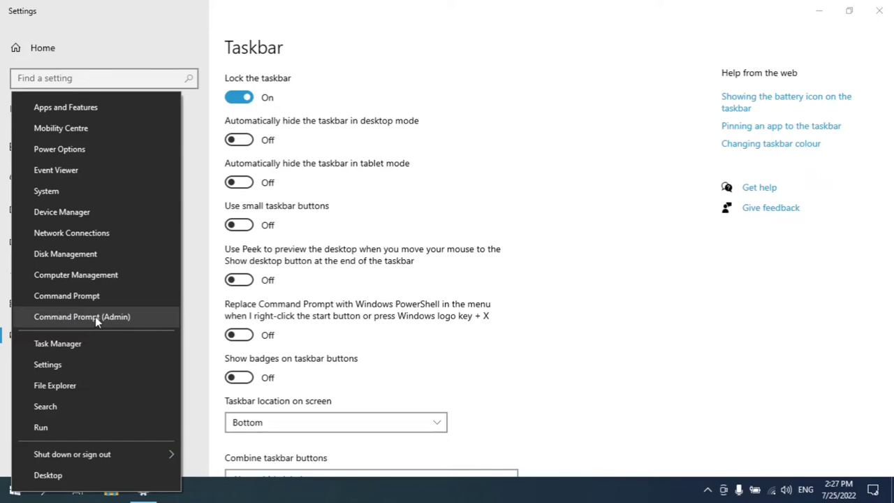
key(Escape)
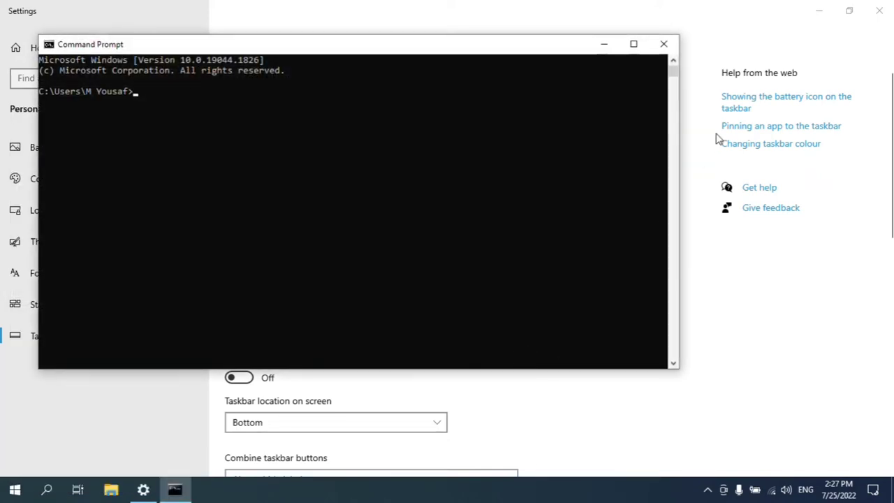
click(664, 45)
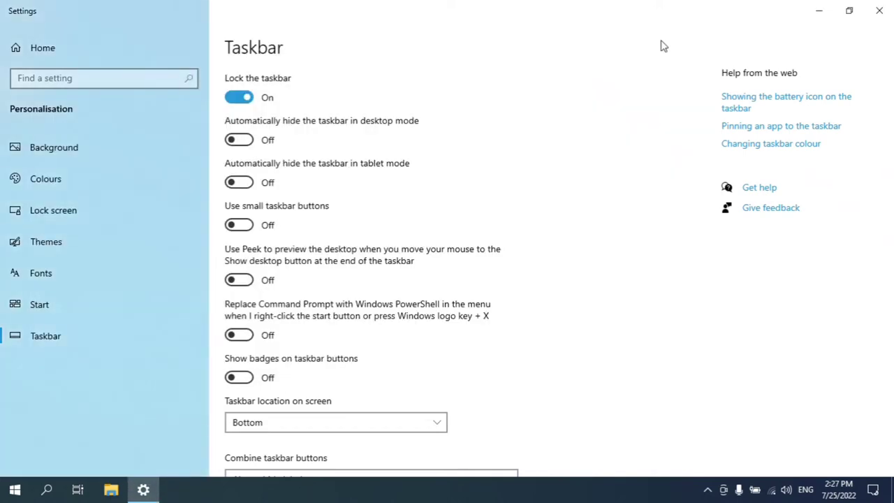
click(879, 11)
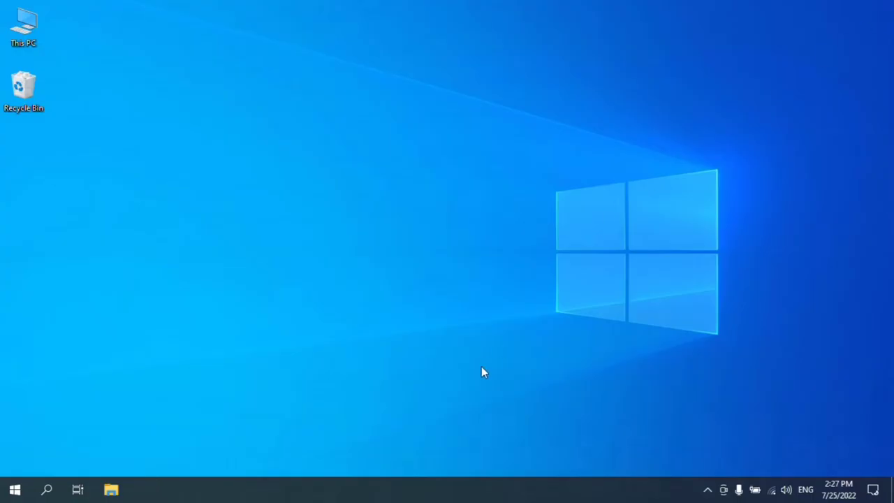
Step: Open Task Manager from the taskbar and show its list of startup apps
right_click(473, 491)
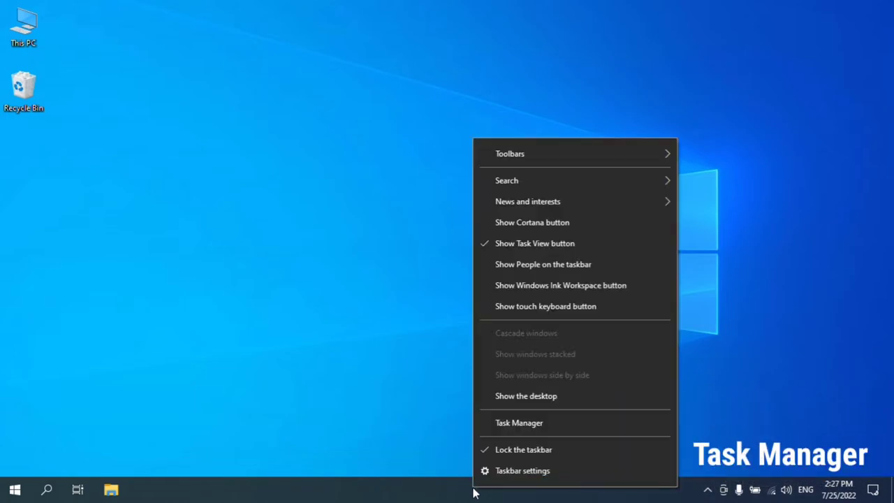
click(545, 427)
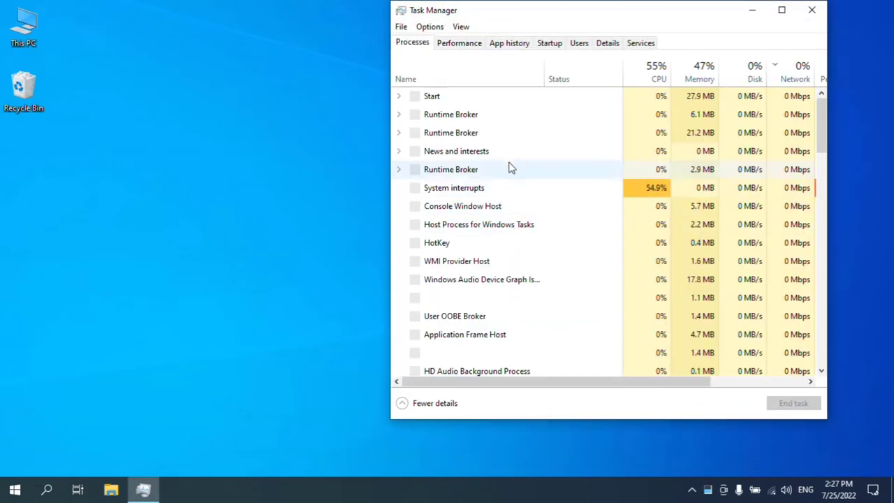
click(548, 45)
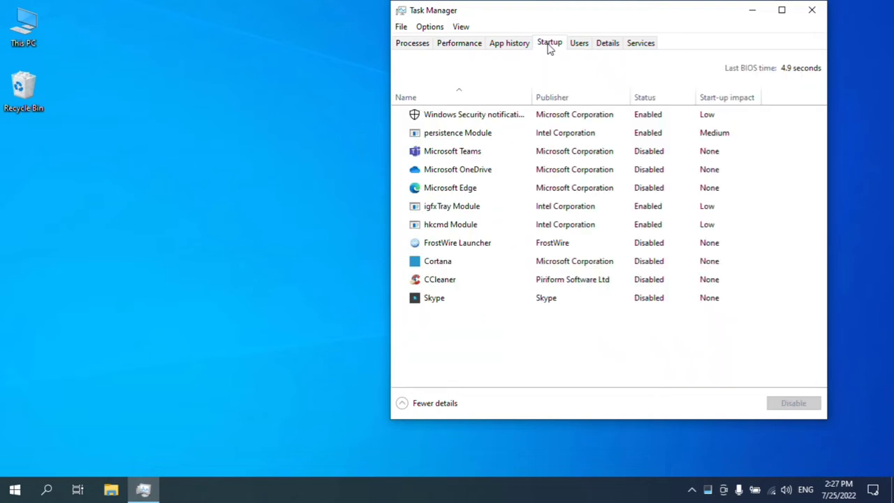
Step: Enable Microsoft Teams as a startup app and disable it again
click(650, 155)
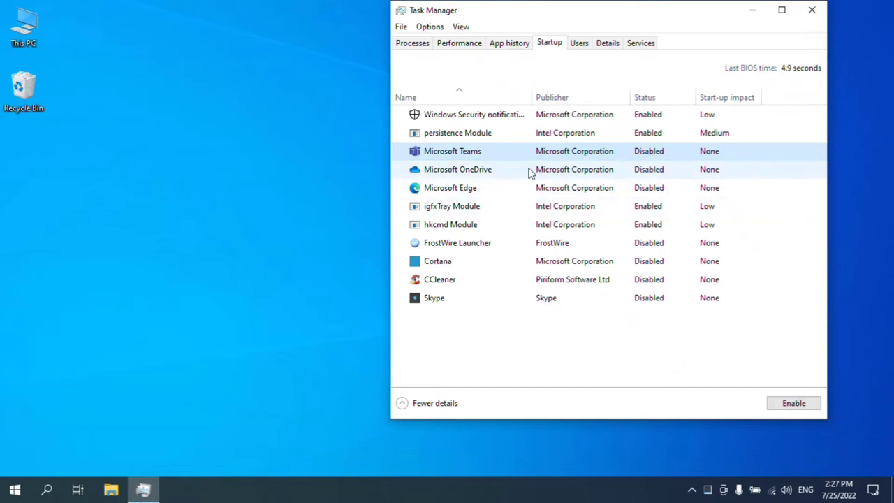
right_click(650, 152)
click(664, 159)
right_click(664, 158)
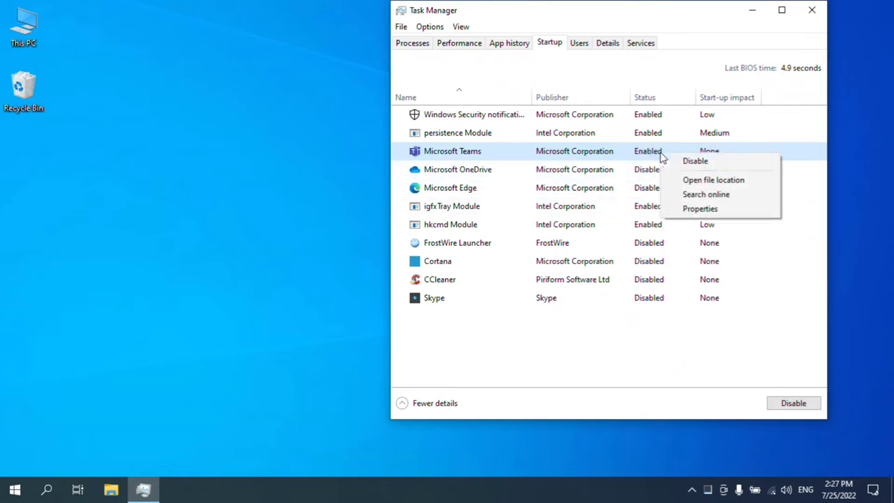
click(680, 162)
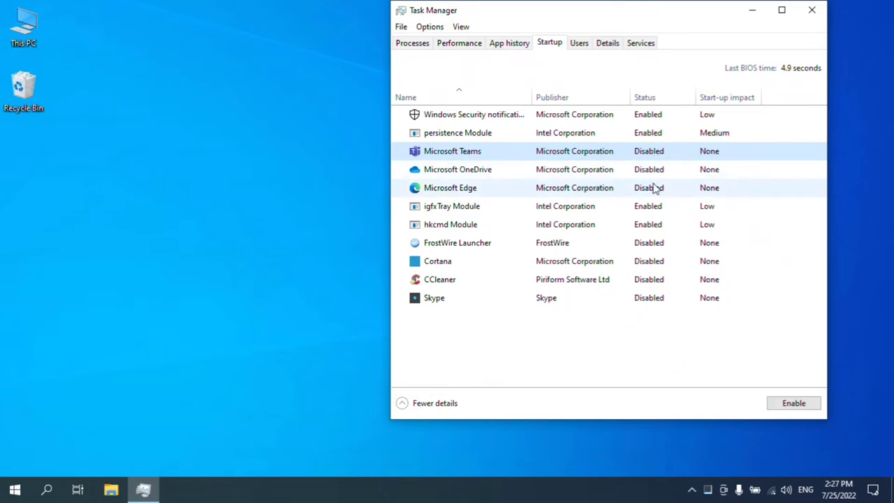
Step: Enable Microsoft Edge as a startup app and disable it again
click(659, 193)
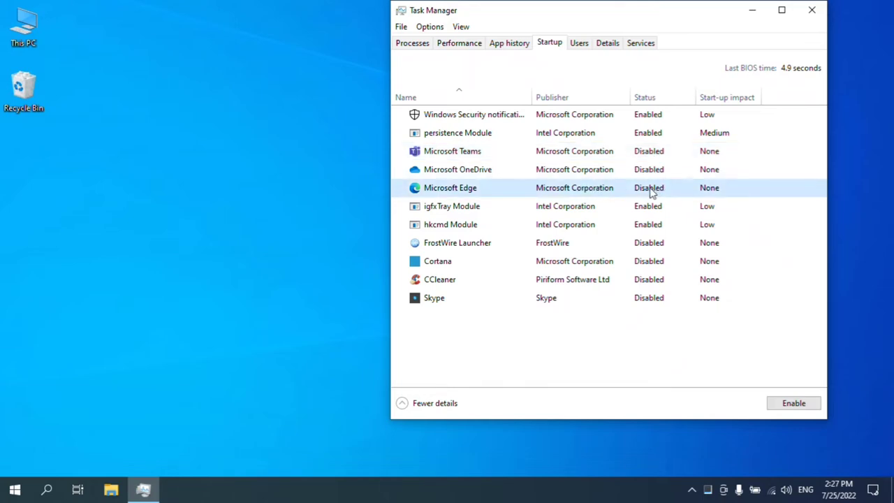
right_click(650, 193)
click(669, 196)
right_click(663, 190)
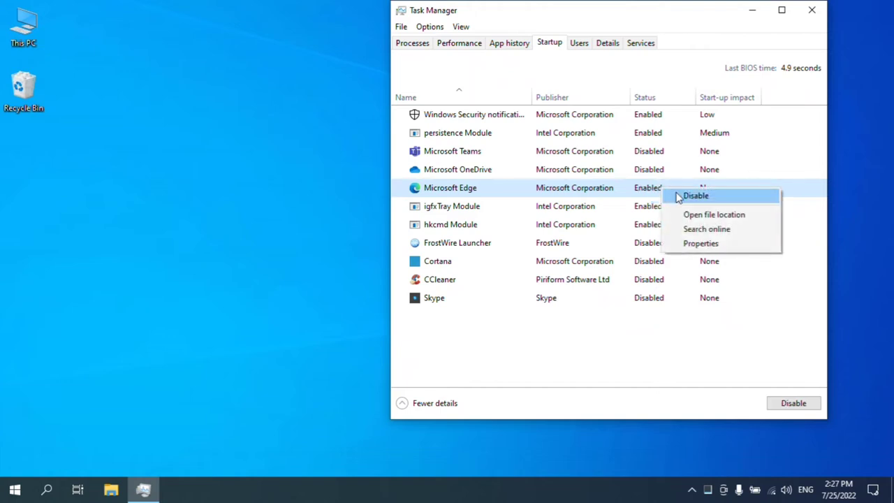
click(692, 196)
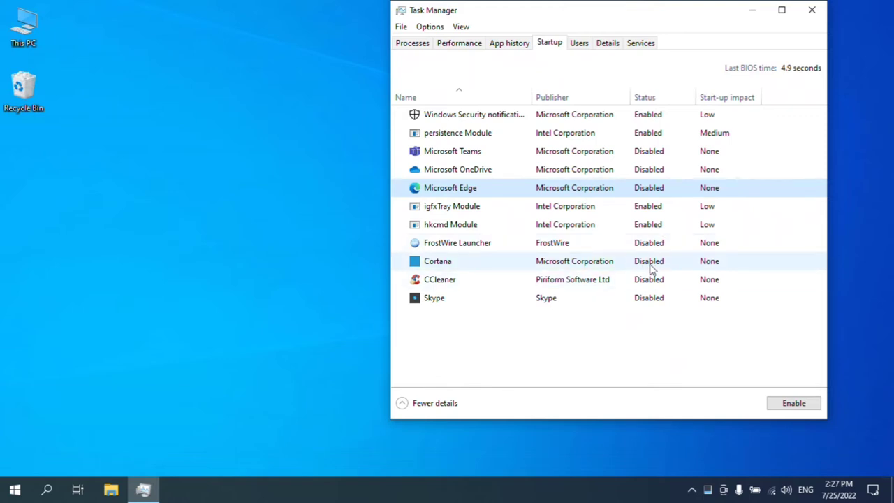
Step: Enable Cortana as a startup app, disable it again, select the Skype entry, and close Task Manager
click(651, 268)
right_click(650, 268)
click(678, 273)
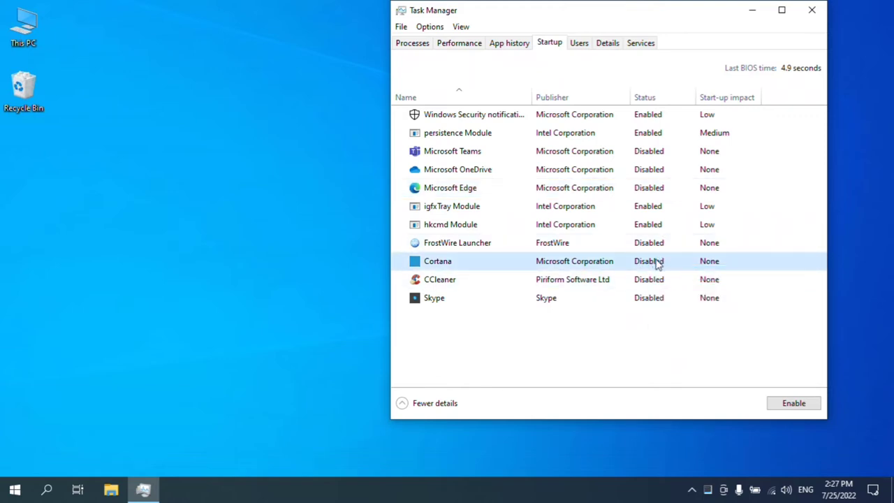
right_click(652, 264)
click(664, 267)
click(660, 298)
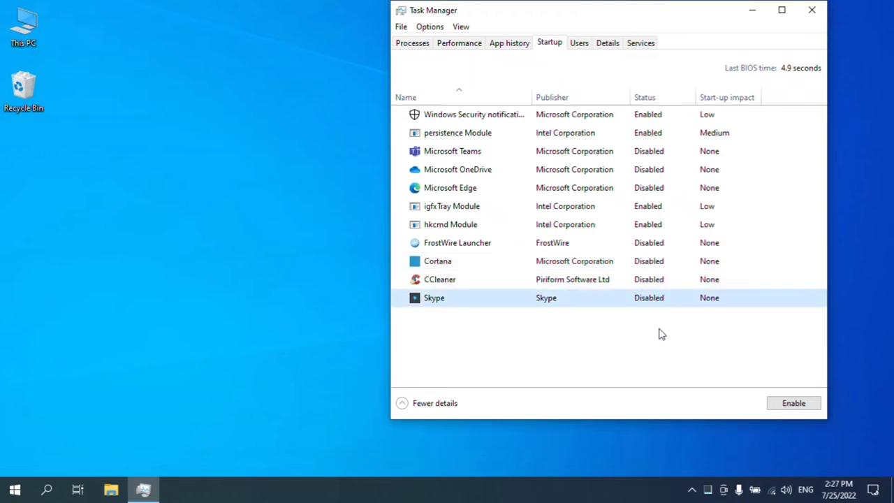
click(808, 17)
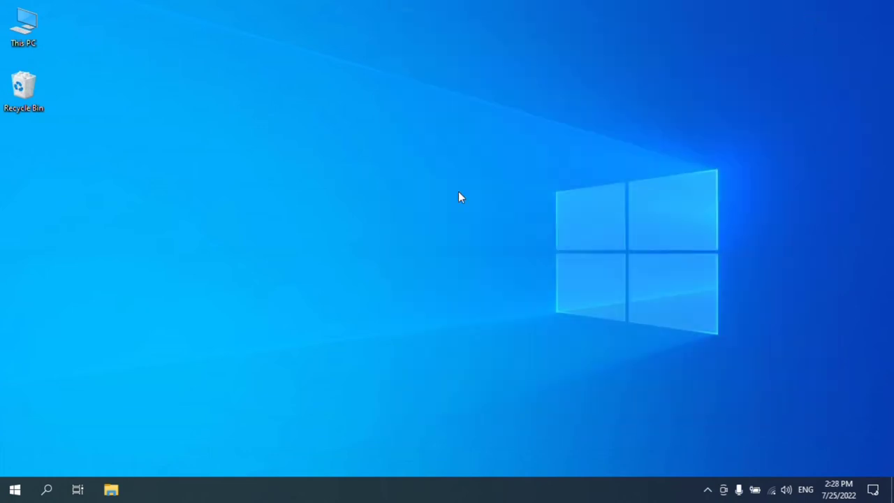
Step: Search Windows for "clipboard settings", open that page, turn on Clipboard history and minimise the Settings window
click(47, 489)
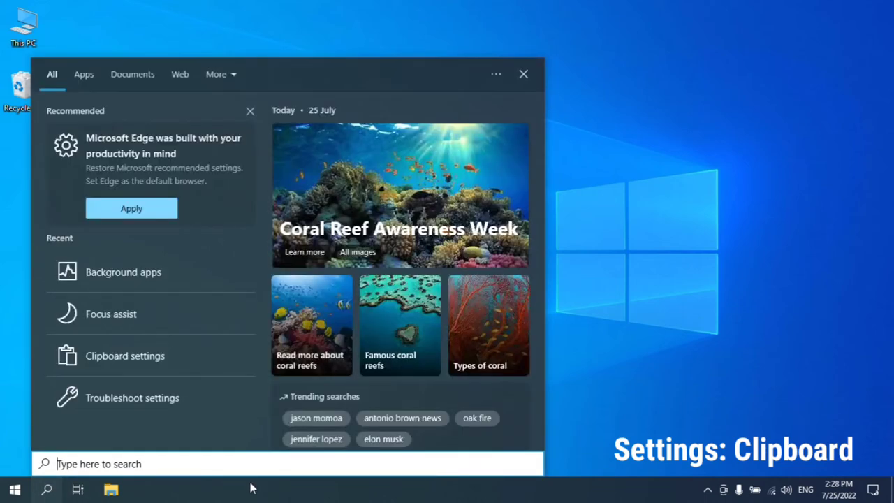
text(clip)
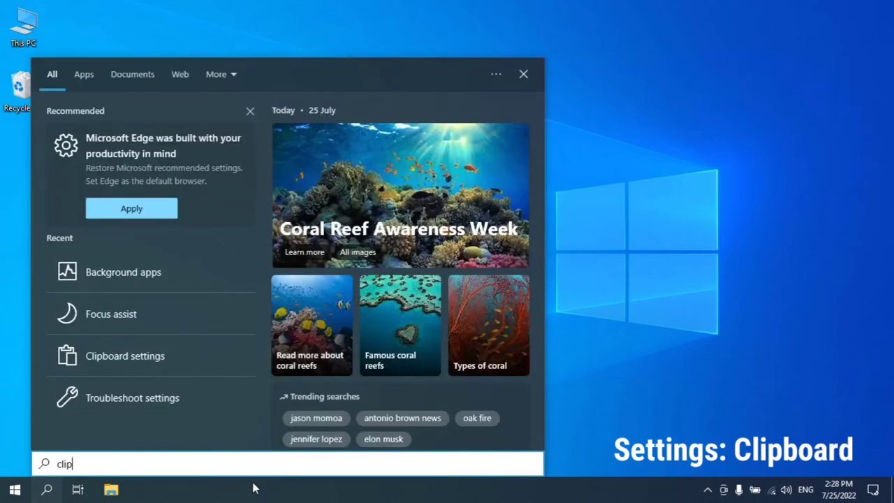
text(board s)
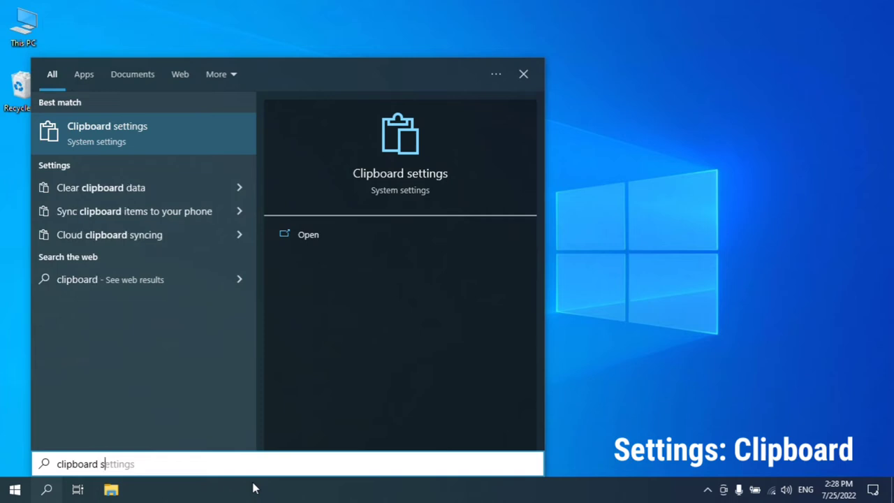
text(ettings)
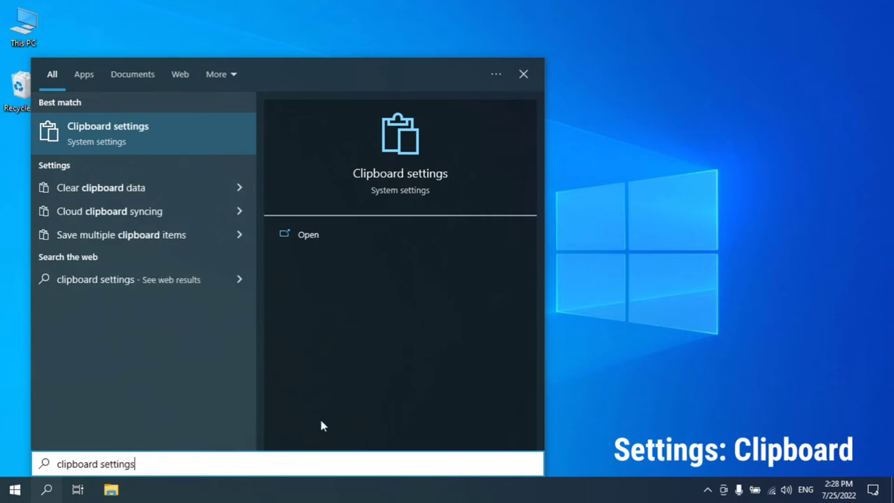
click(401, 175)
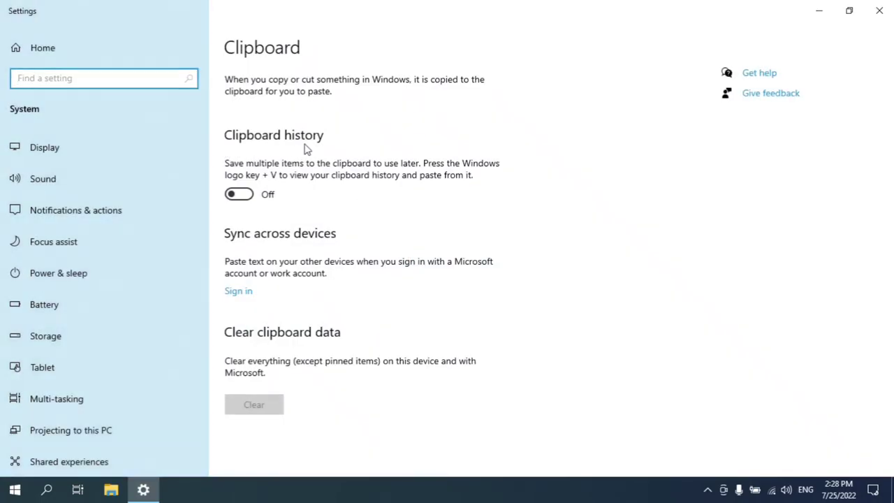
click(243, 194)
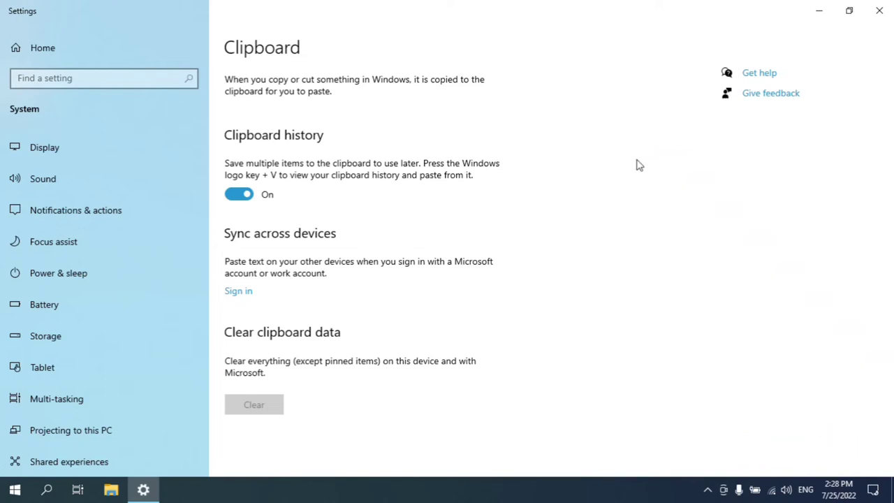
click(817, 14)
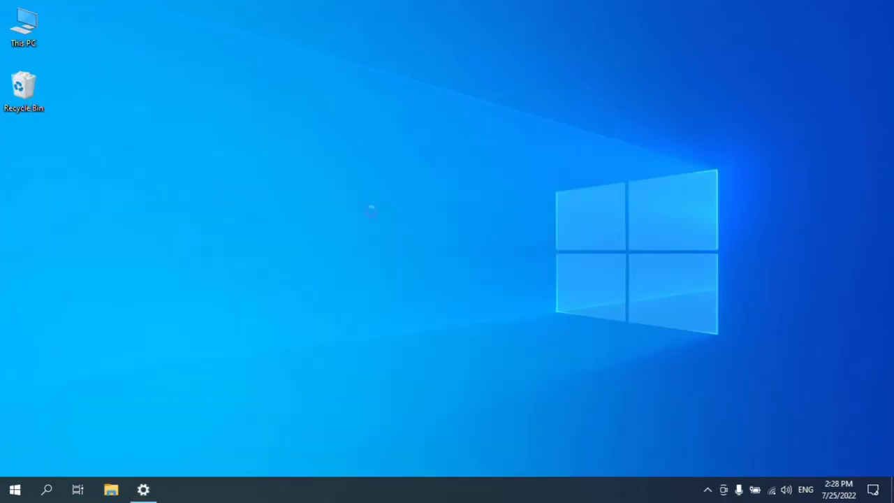
Step: Create a new text document on the desktop with its default name and open it in Notepad
right_click(371, 211)
mouse_move(400, 351)
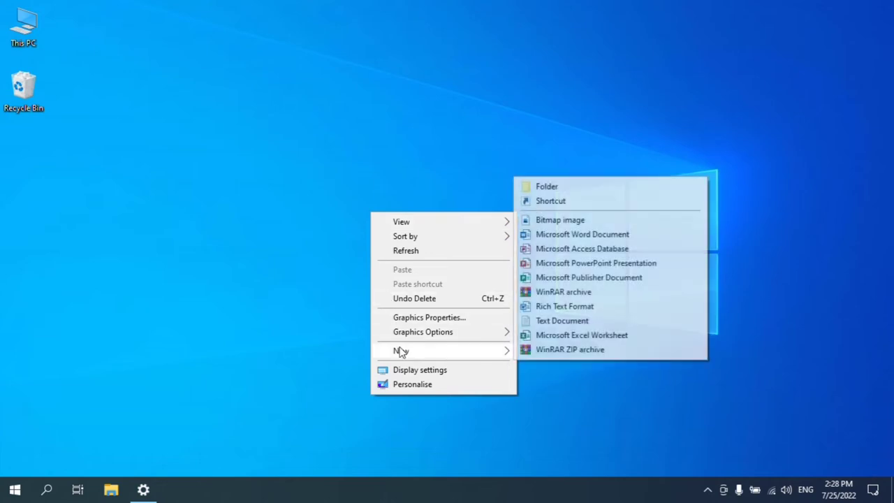
click(562, 321)
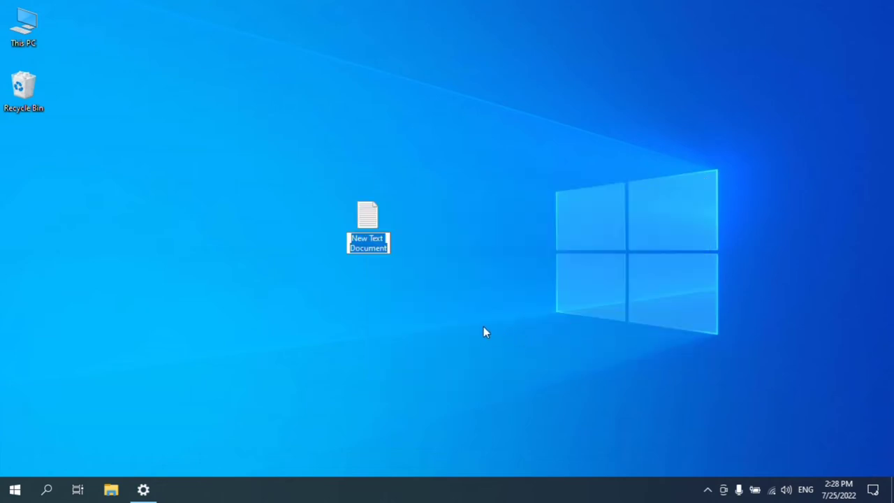
key(Return)
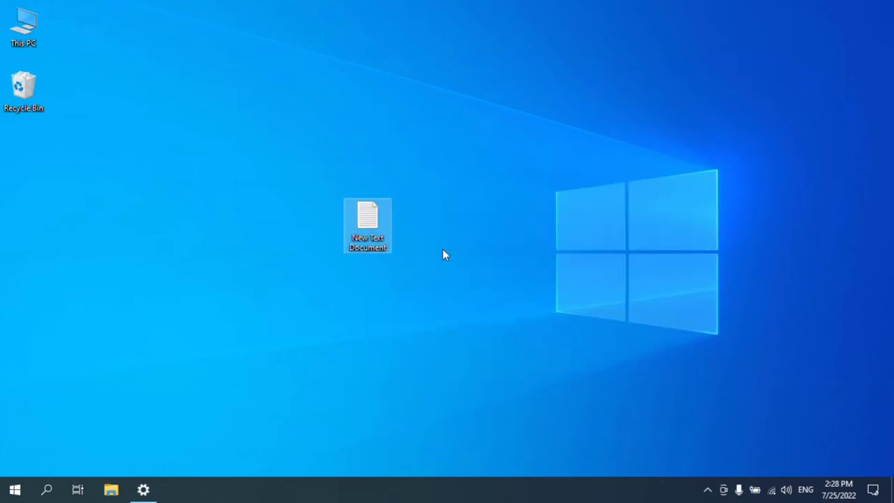
key(Return)
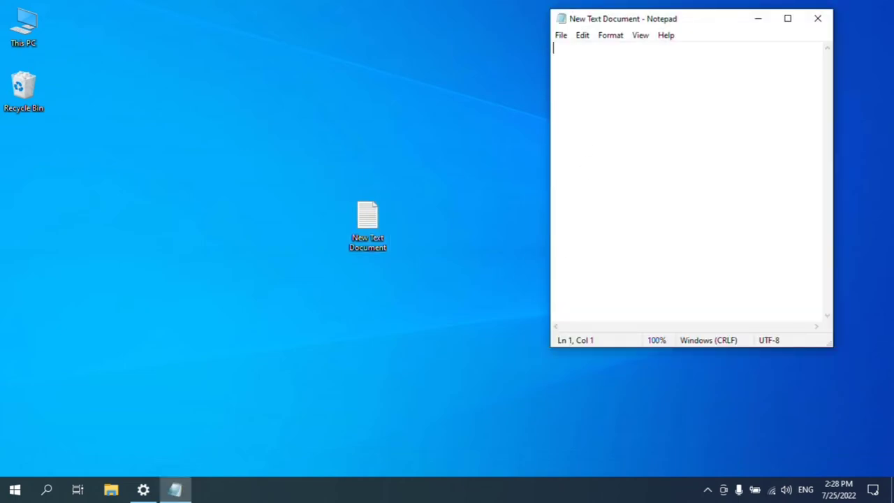
Step: Enter the text "one two three" on the first line of the document
text(one)
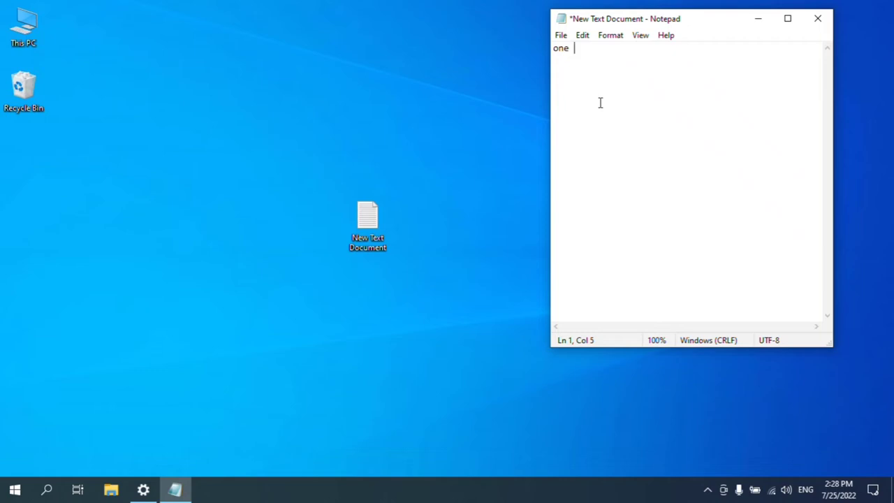
text( to)
text(o three)
key(Left)
Step: Copy the words "one", "two" and "three" to the clipboard separately, in that order
drag(568, 49, 549, 50)
right_click(561, 49)
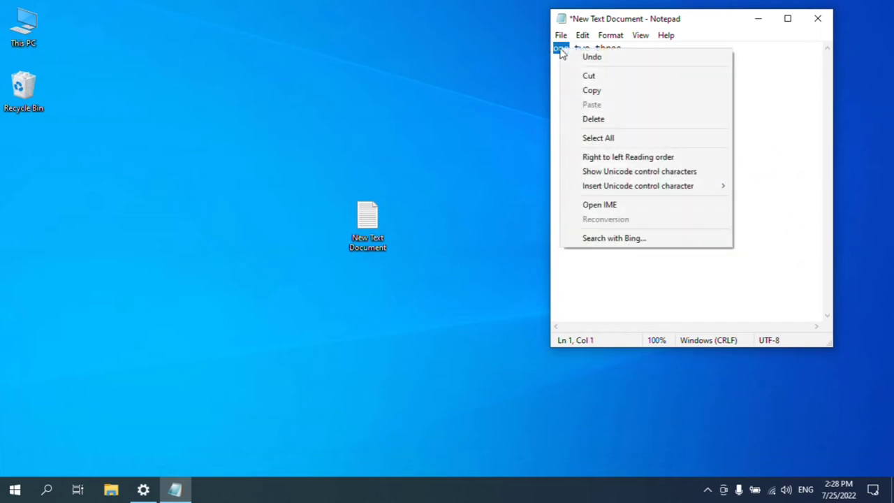
click(573, 89)
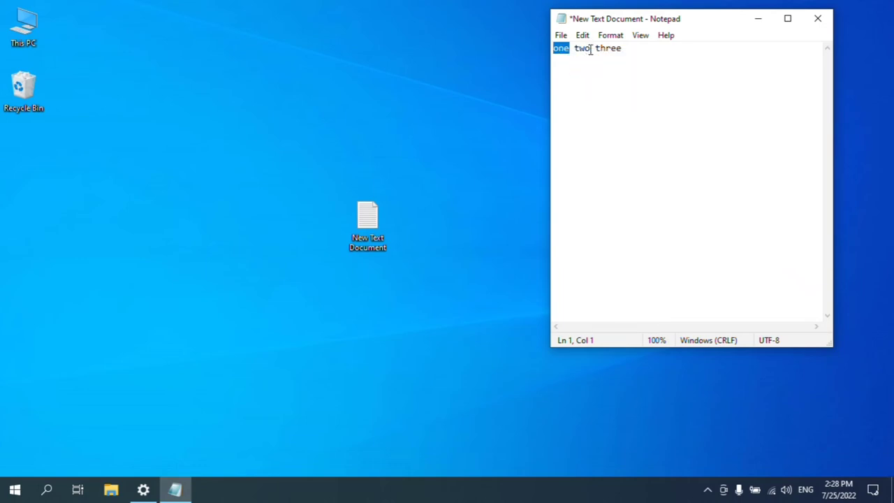
drag(591, 50, 576, 53)
right_click(583, 47)
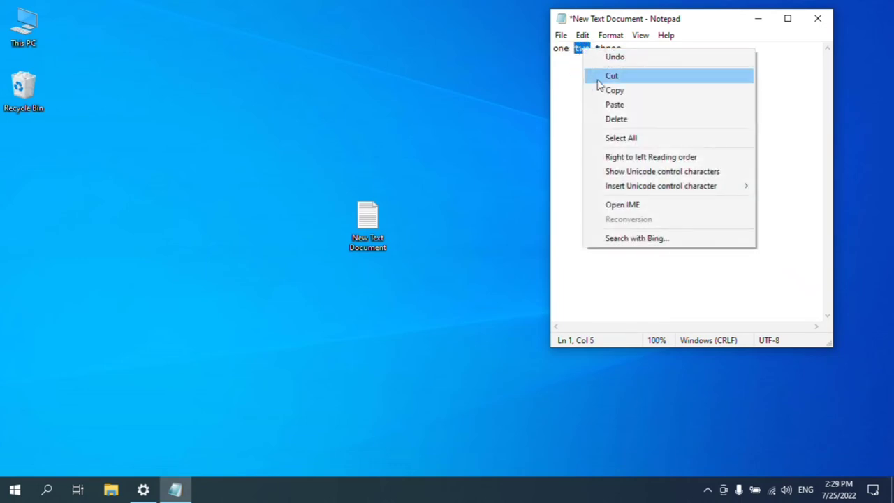
click(618, 90)
drag(622, 52, 597, 54)
right_click(606, 50)
click(633, 90)
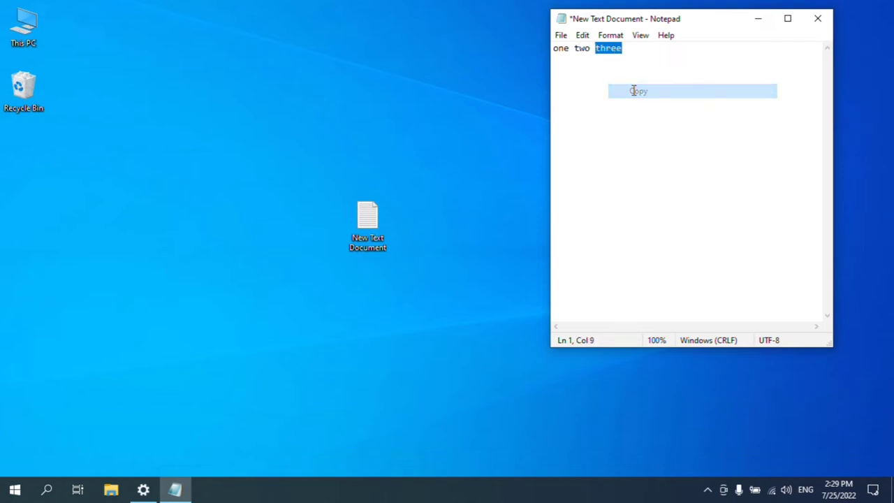
Step: Paste the most recently copied word with the ordinary Paste command on the third line, below a blank line
click(605, 96)
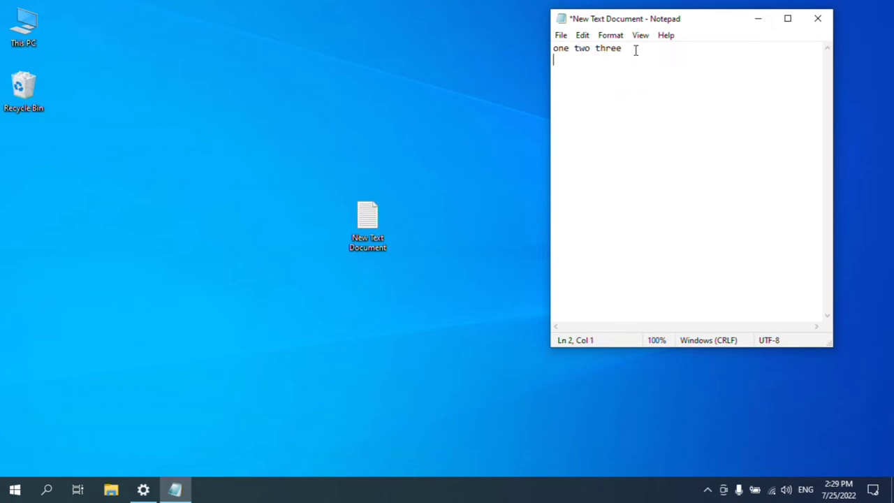
right_click(594, 82)
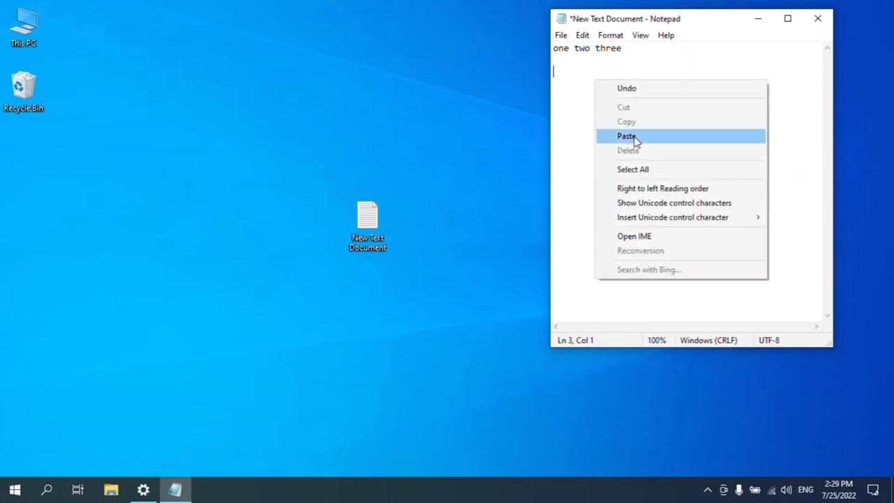
click(634, 138)
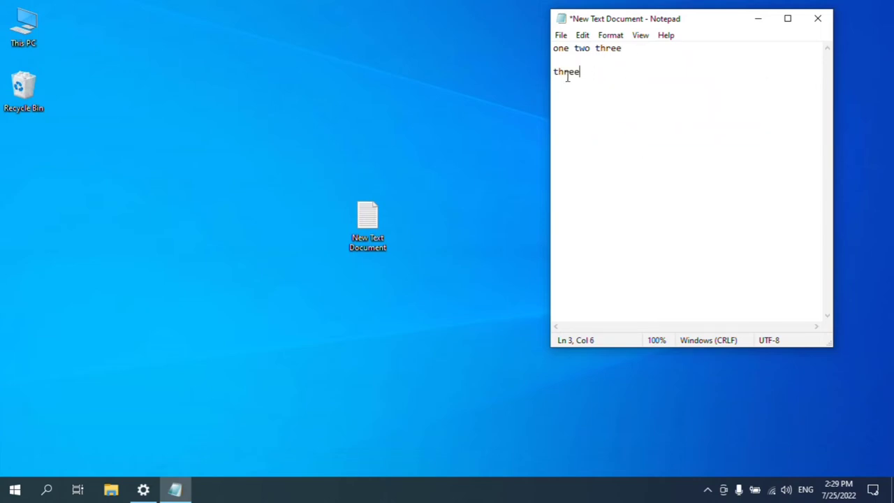
Step: Insert "two" and "one" from the clipboard history on lines of their own, each separated by a blank line
key(Return)
key(Return)
key(super+v)
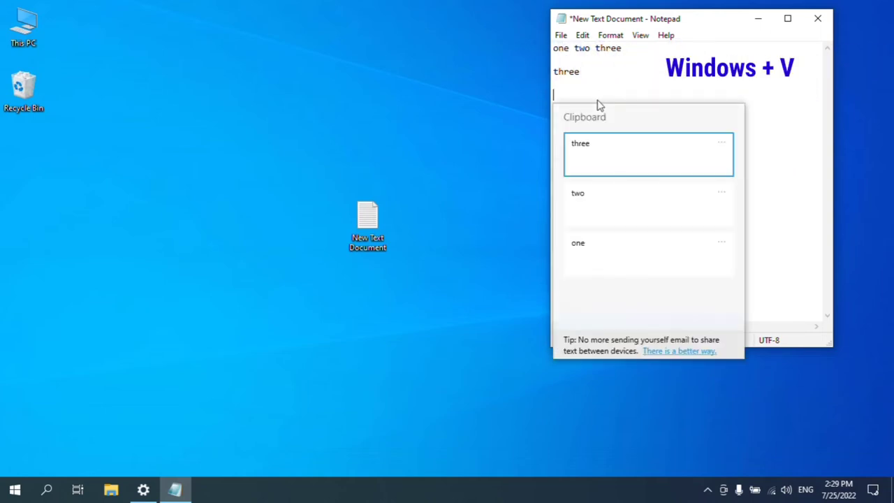
click(606, 202)
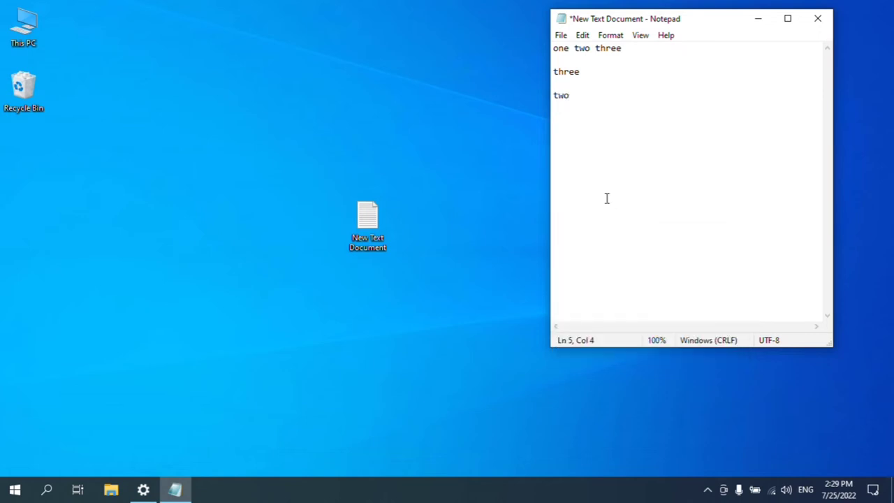
key(super+v)
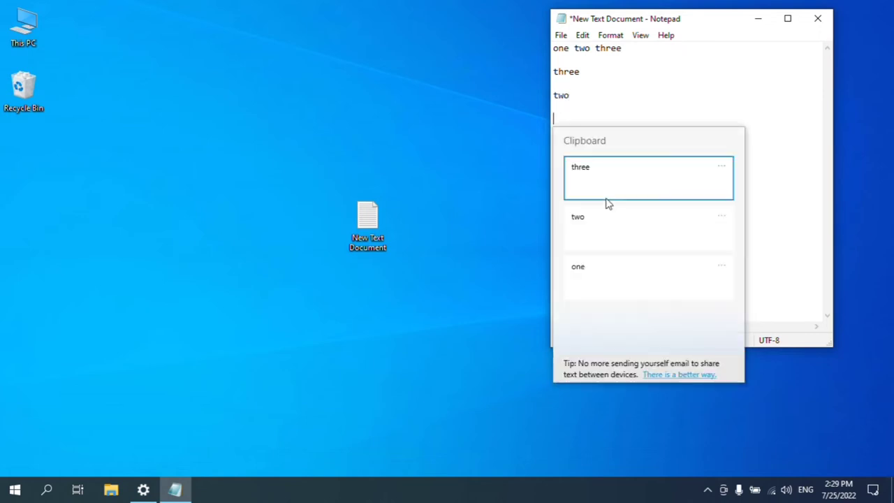
click(627, 291)
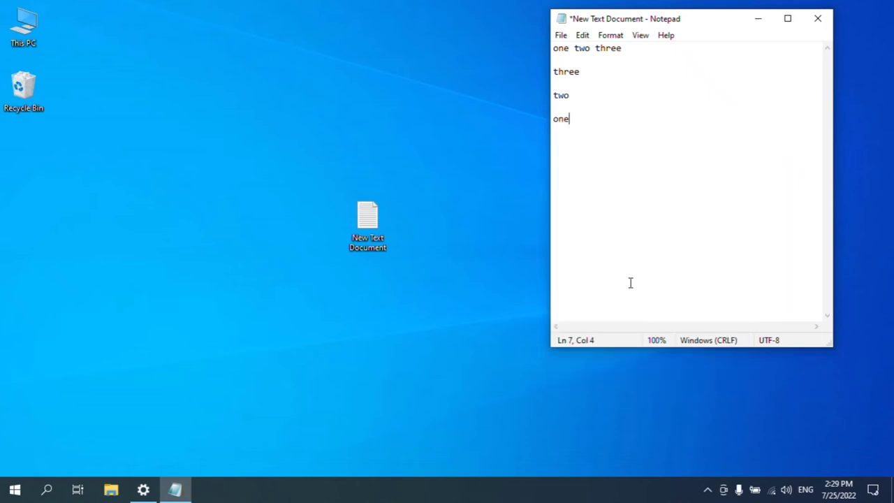
Step: Close Notepad without saving the changes and move the text document directly below the Recycle Bin on the desktop
click(816, 21)
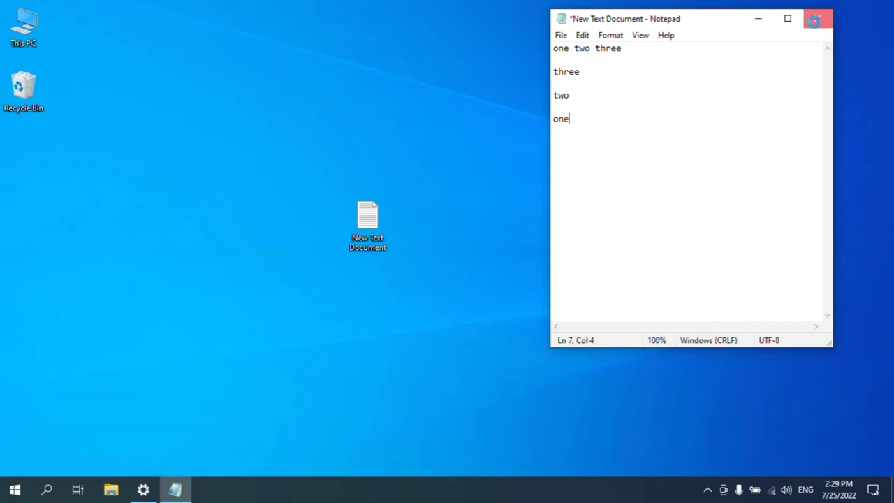
click(463, 255)
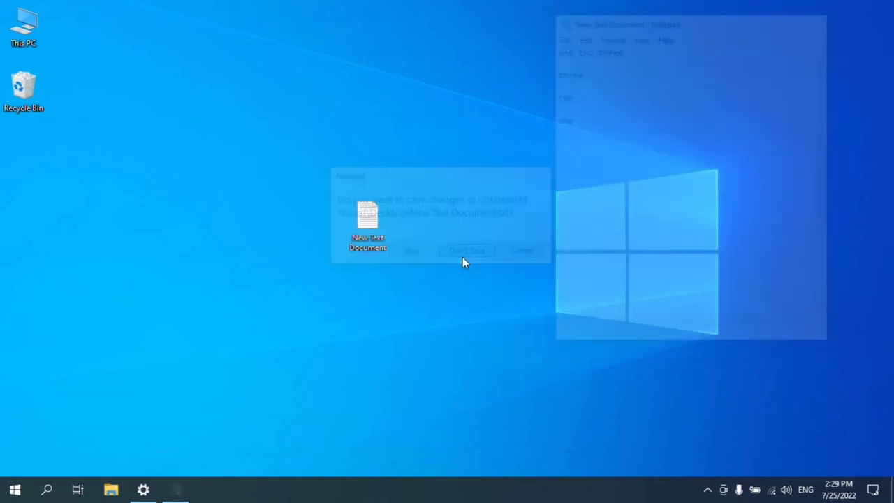
drag(388, 247, 155, 201)
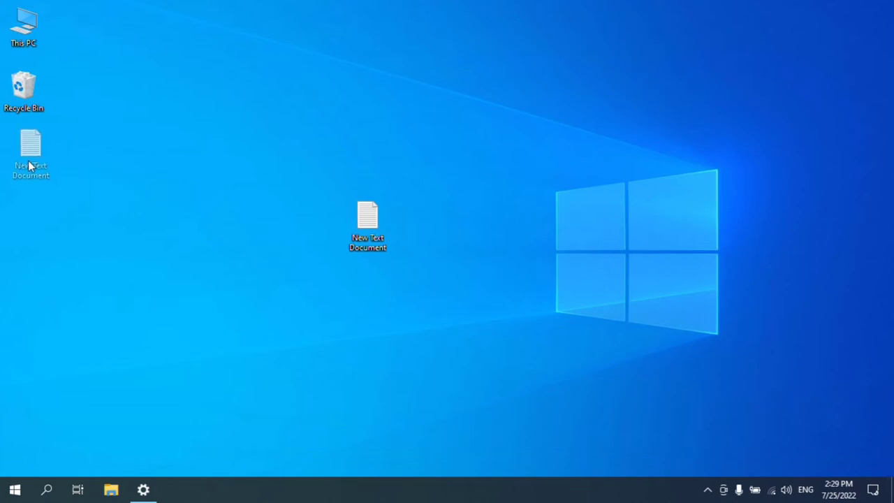
drag(28, 160, 28, 162)
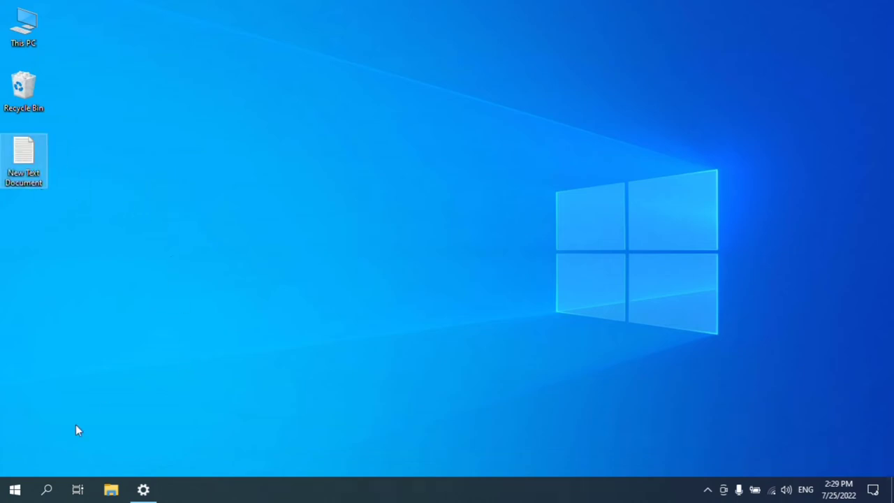
Step: Search Windows for "game mode" and open the Game Mode settings
click(46, 488)
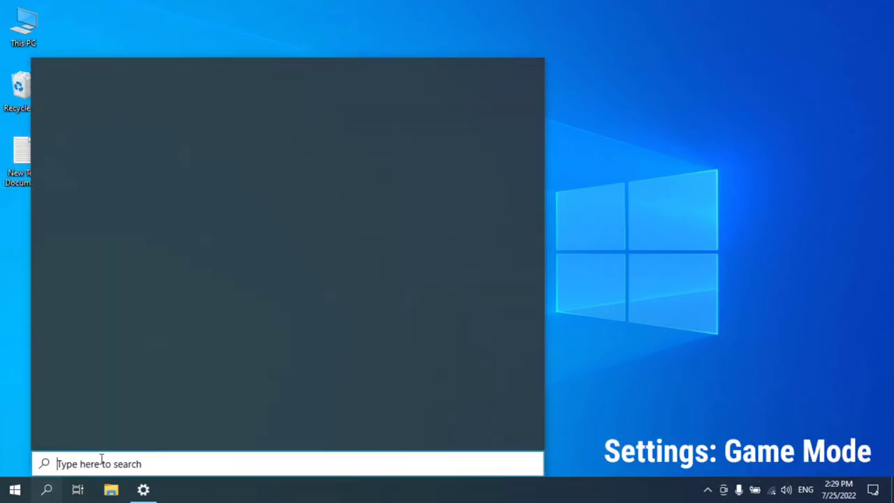
text(ga)
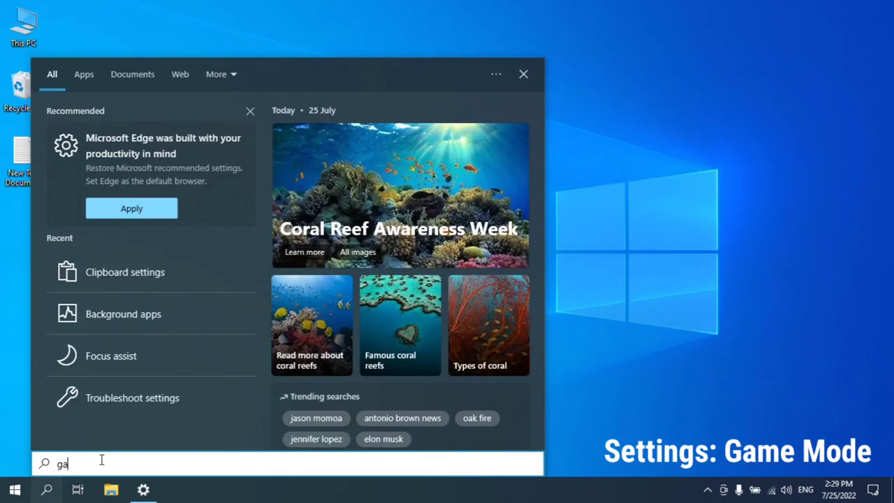
text(me m)
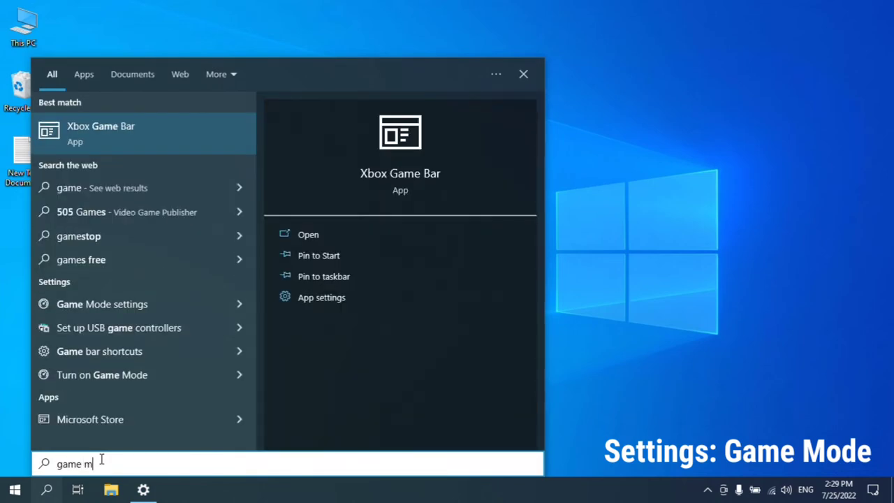
text(ode)
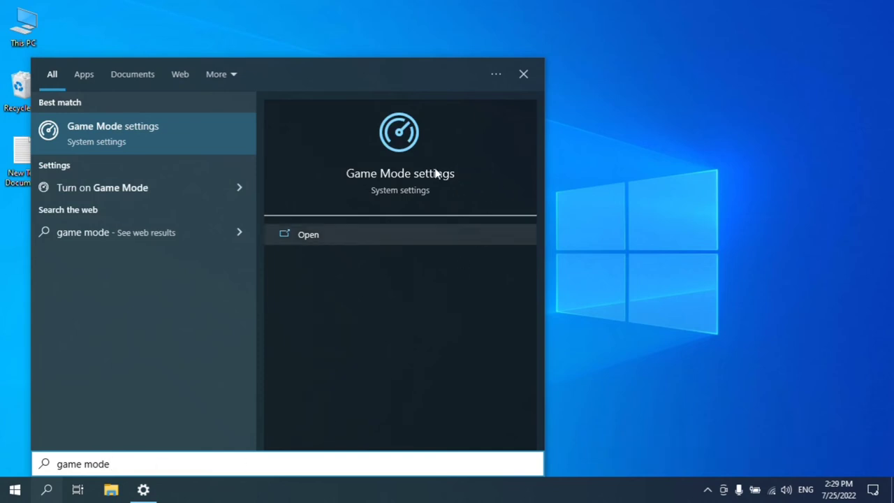
click(415, 194)
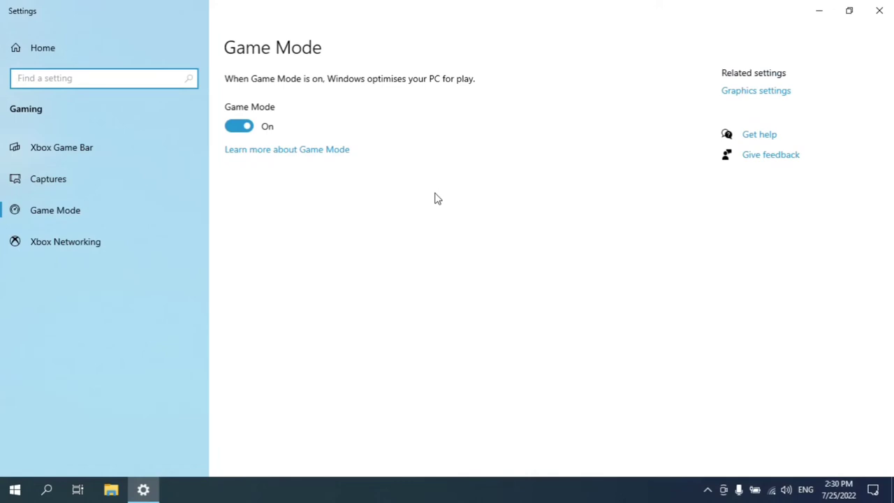
Step: Switch Game Mode off and on repeatedly, leaving it set to Off
click(236, 134)
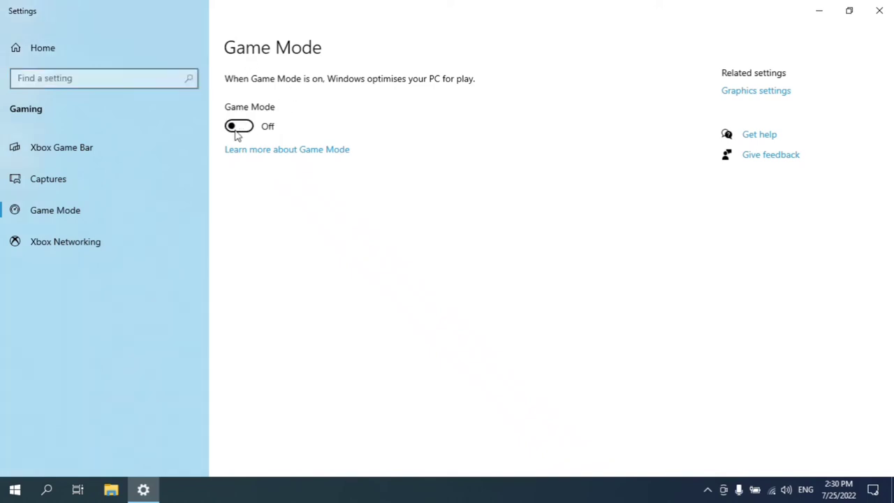
click(242, 127)
click(237, 128)
click(243, 130)
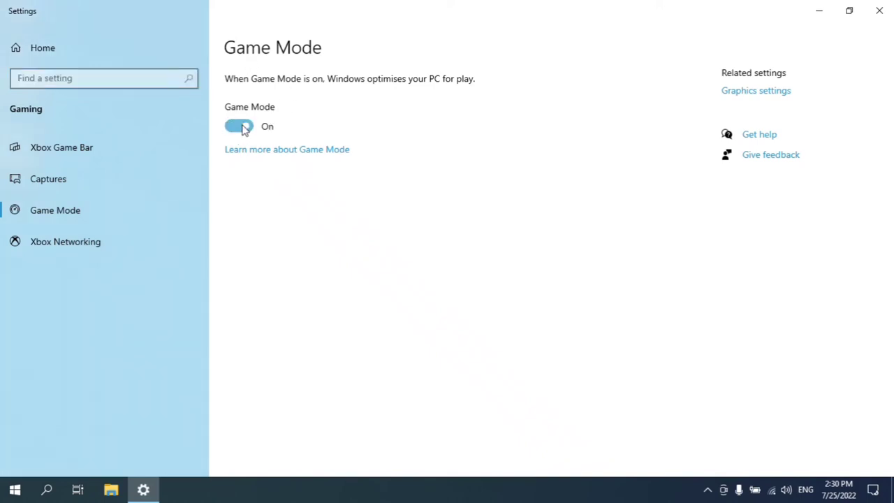
click(242, 130)
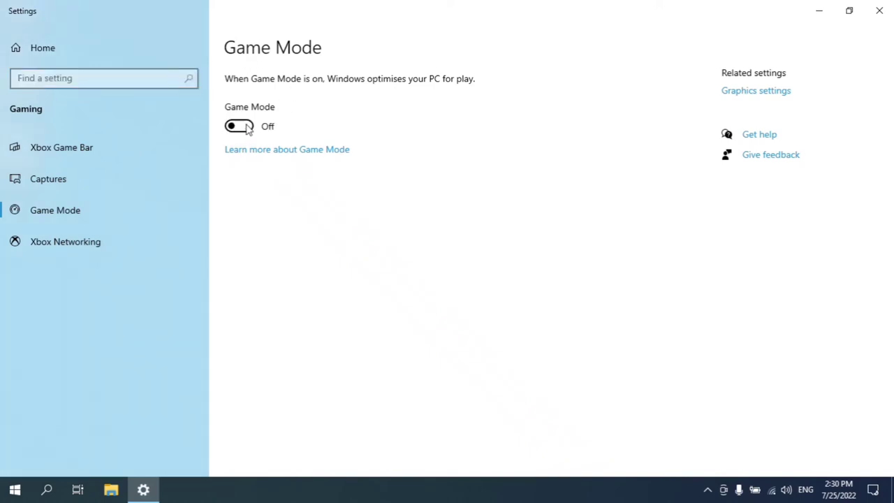
Step: Toggle Game Mode on and back off, and close the Settings window
click(244, 130)
click(233, 134)
click(880, 14)
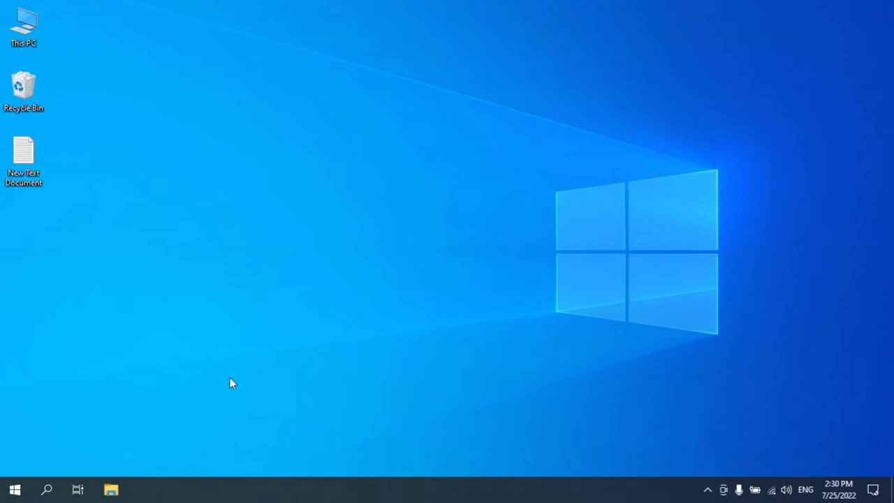
Step: Search Windows for "focus" to reach Focus assist, set it to Off and close Settings
click(46, 490)
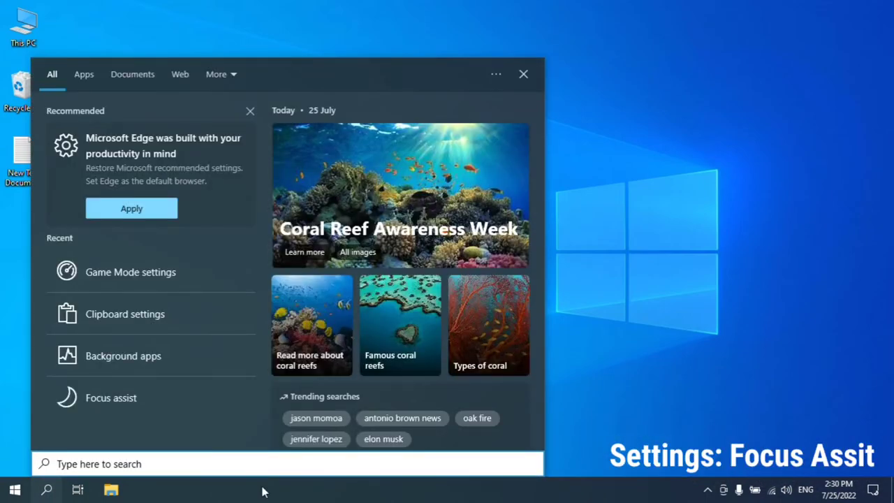
text(focu)
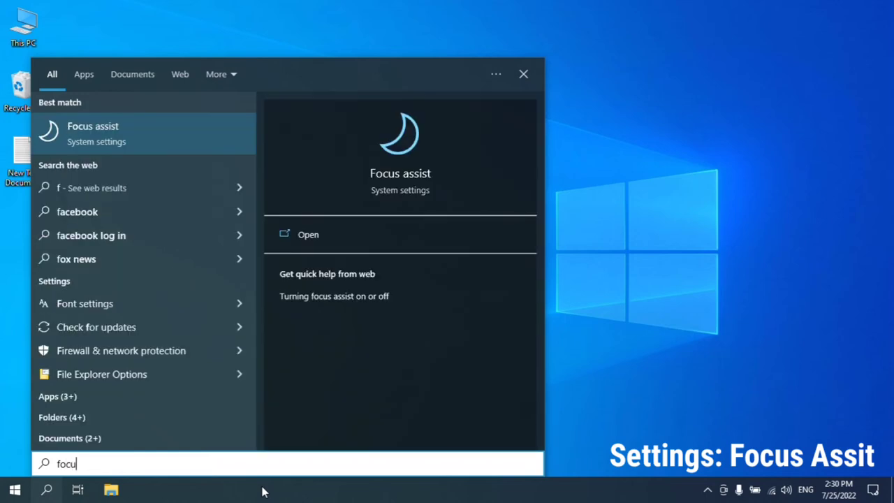
text(s)
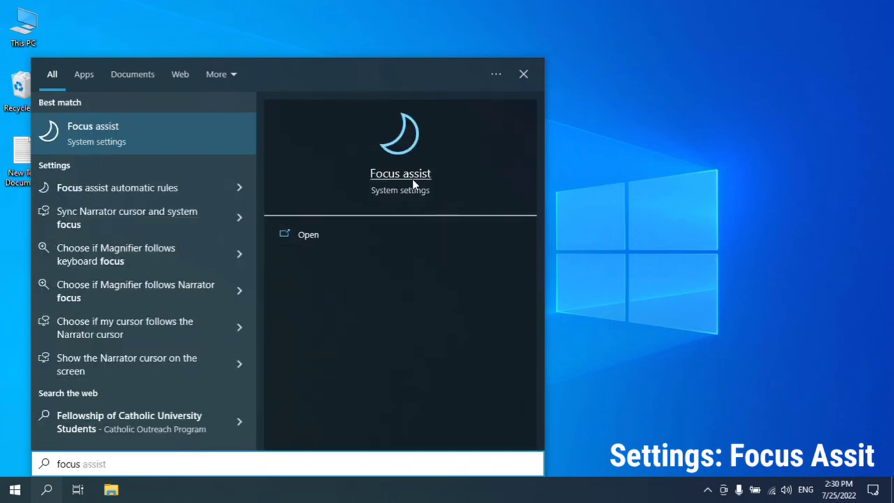
click(412, 179)
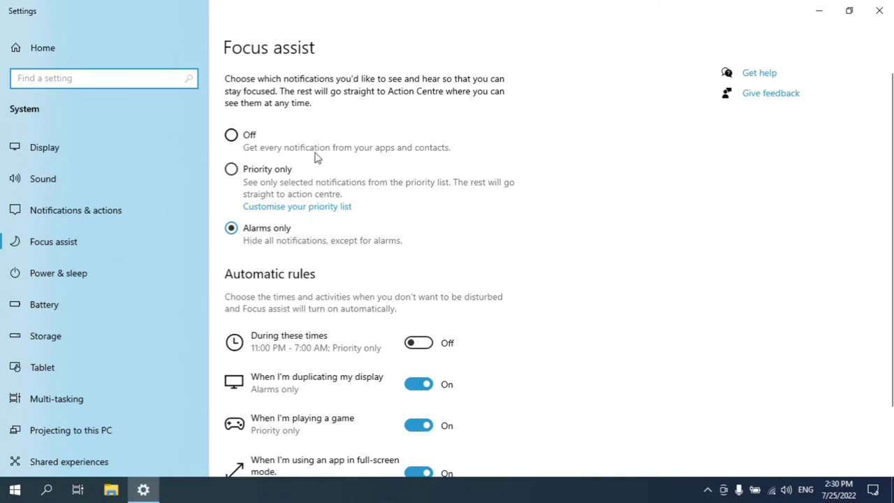
click(230, 135)
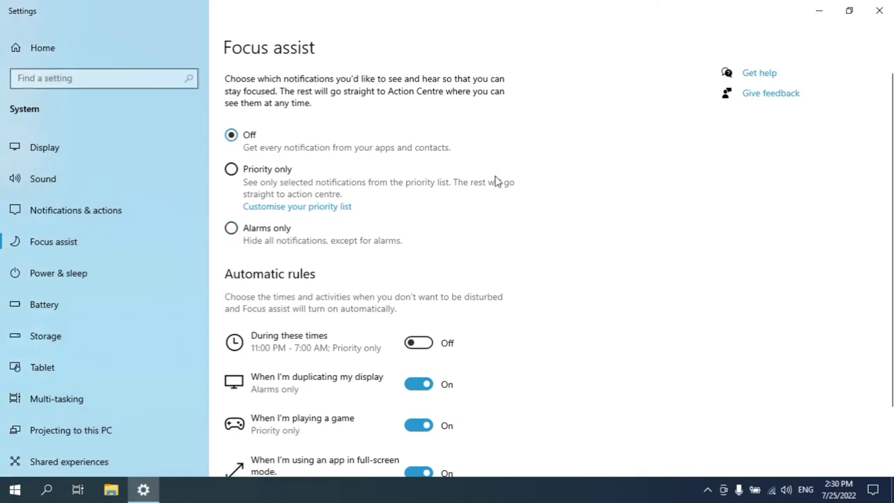
click(891, 4)
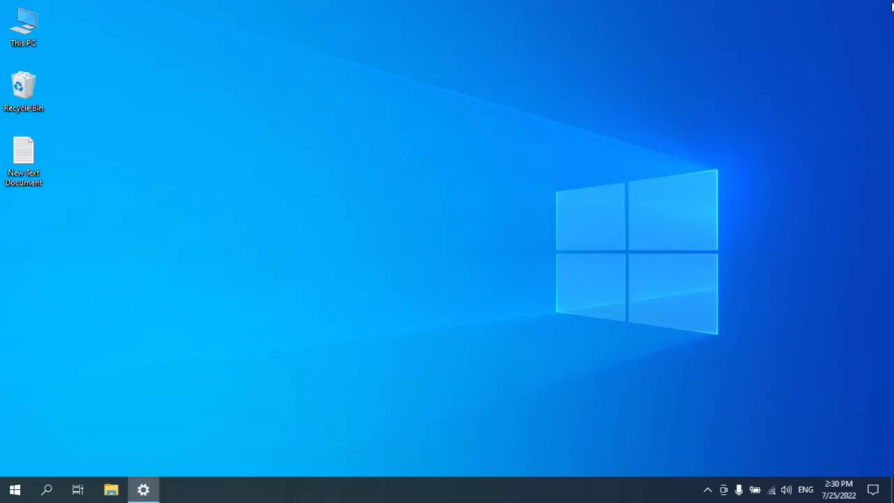
Step: Launch Disk Clean-up by running the cleanmgr command from the Run dialog
right_click(20, 490)
click(51, 433)
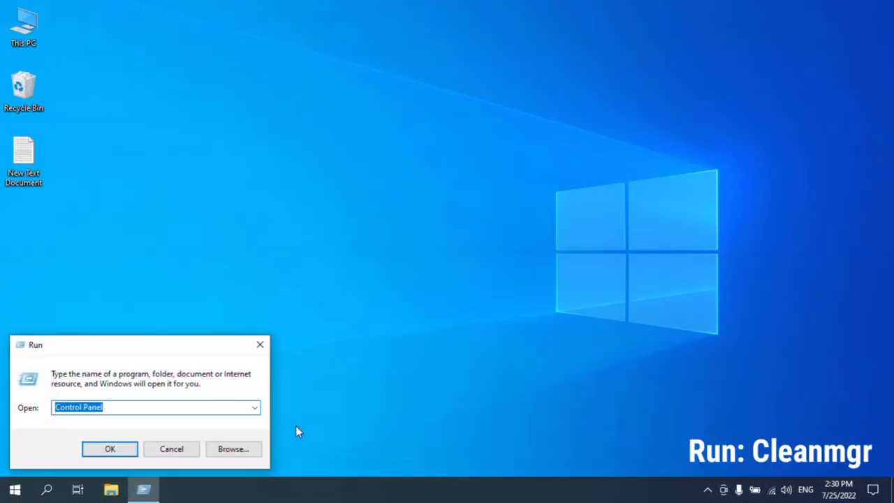
text(cl)
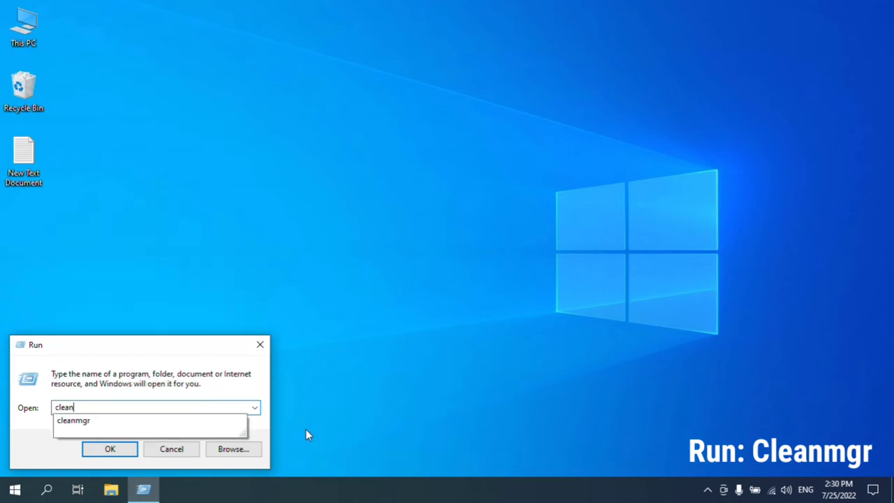
text(ean)
key(Down)
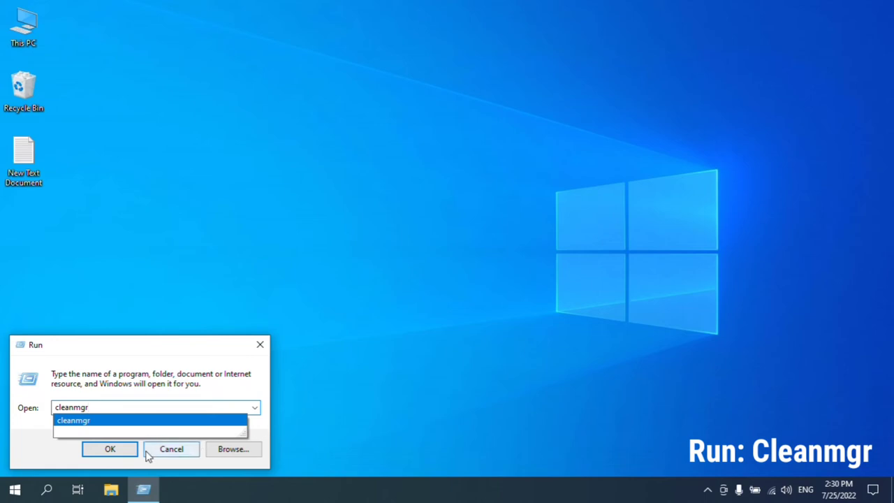
click(121, 449)
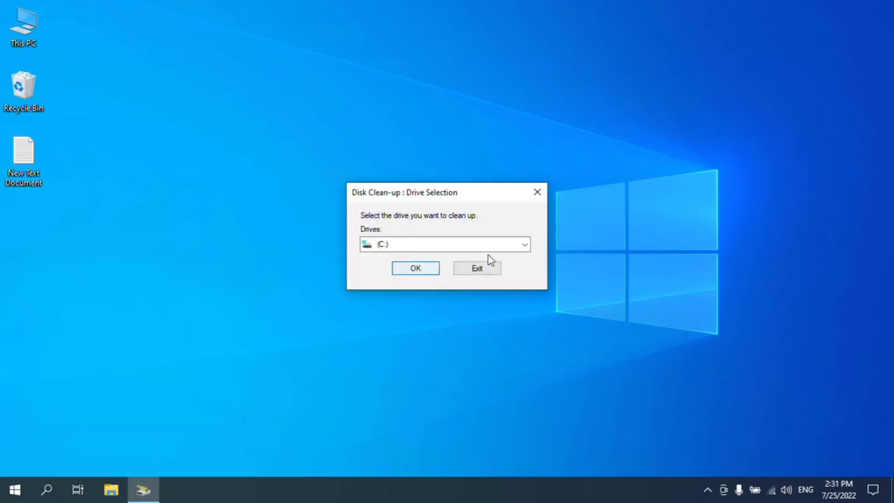
Step: Choose drive (C:) as the drive to clean up and confirm the selection
click(524, 245)
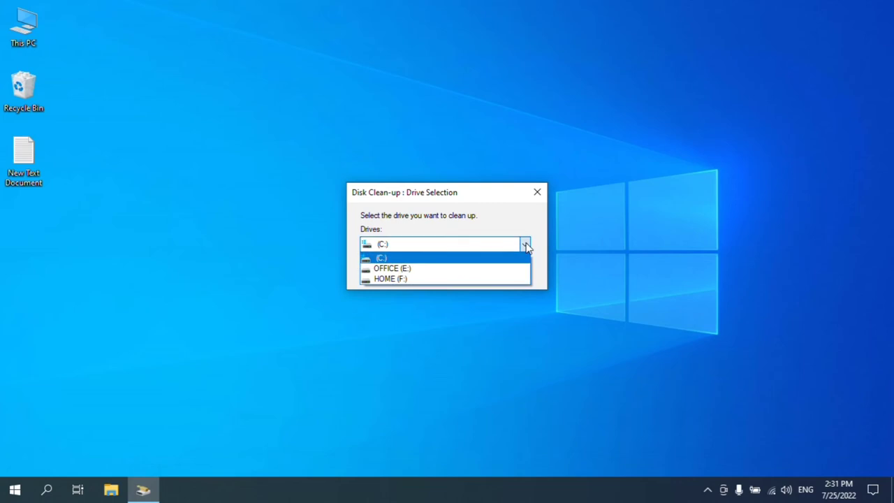
click(526, 245)
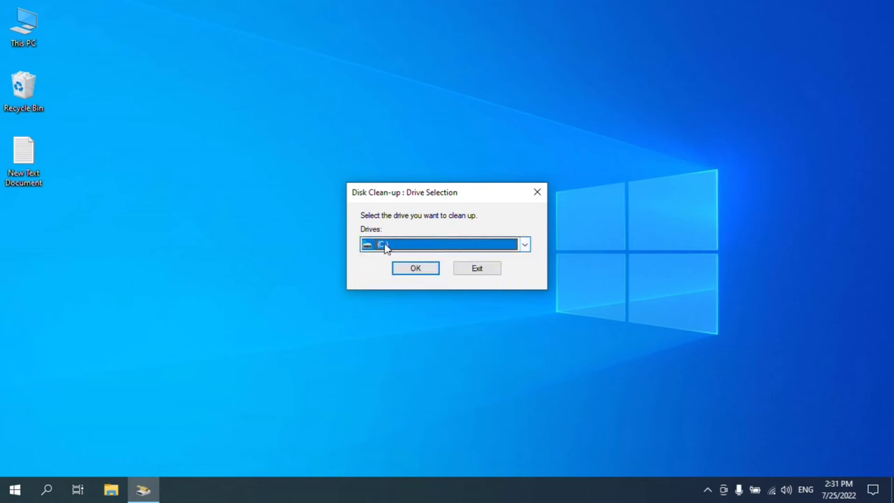
click(409, 274)
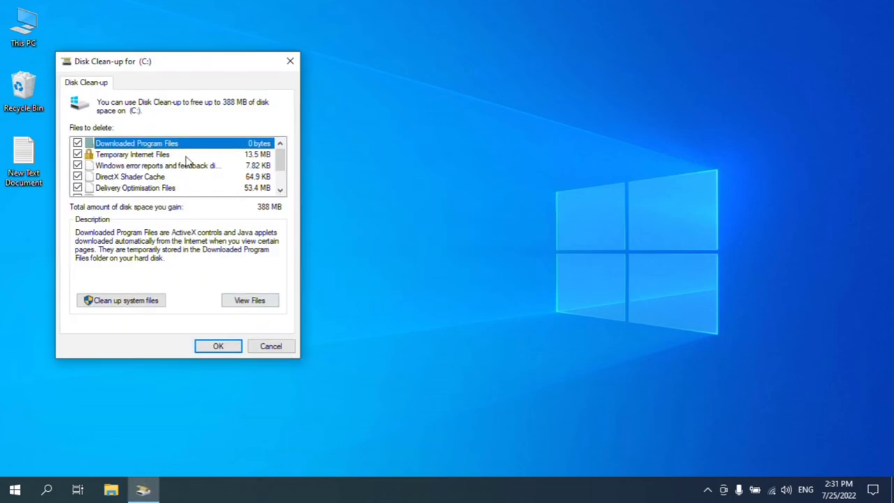
Step: Review the checked file categories for drive (C:) and permanently delete those files
drag(206, 63, 255, 57)
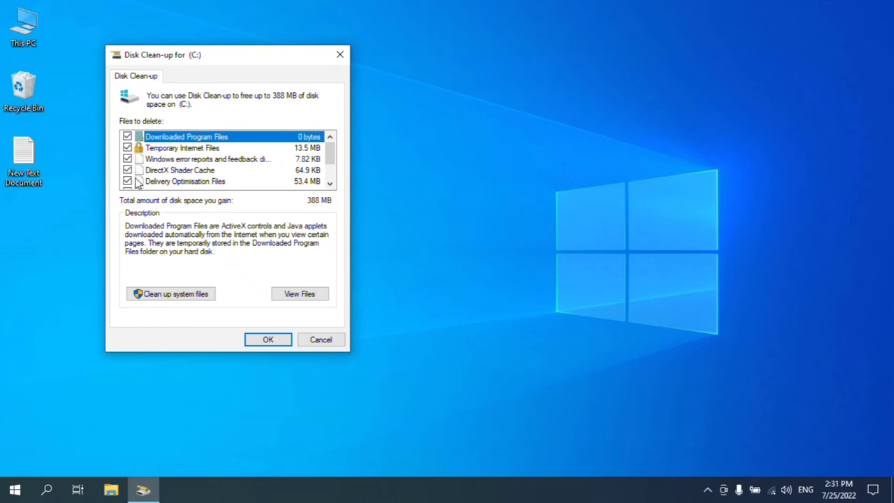
scroll(138, 182, down, 1)
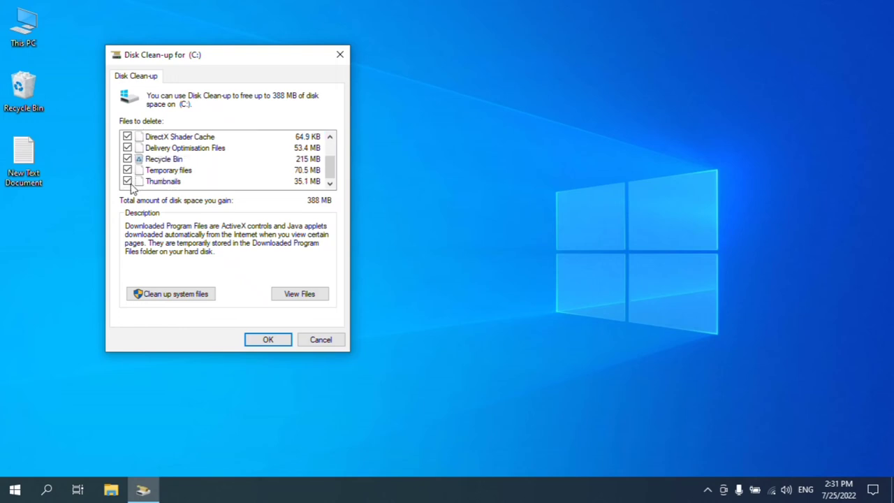
scroll(130, 186, up, 1)
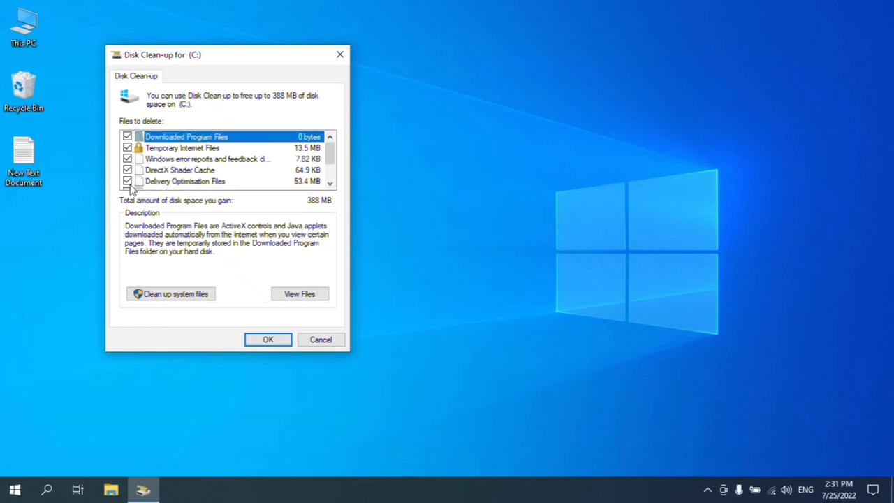
click(269, 340)
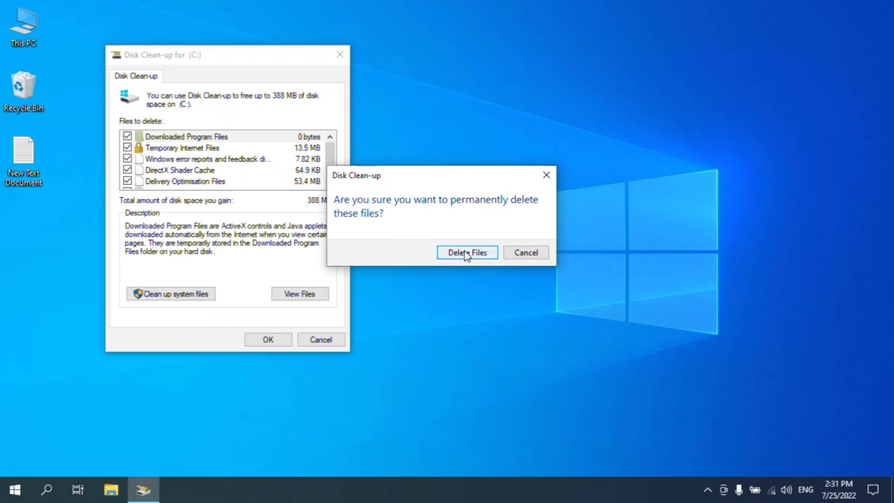
click(466, 253)
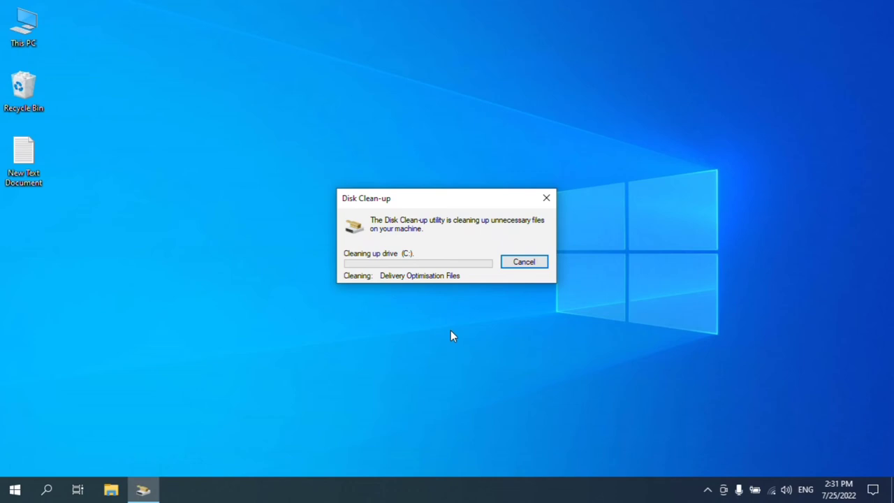
drag(460, 197, 444, 198)
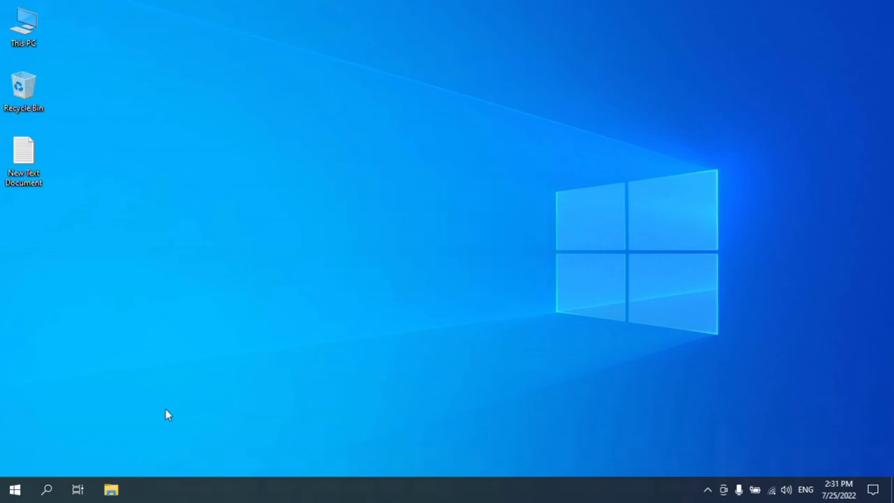
Step: Search Windows for "background" and open the Background apps settings
click(46, 490)
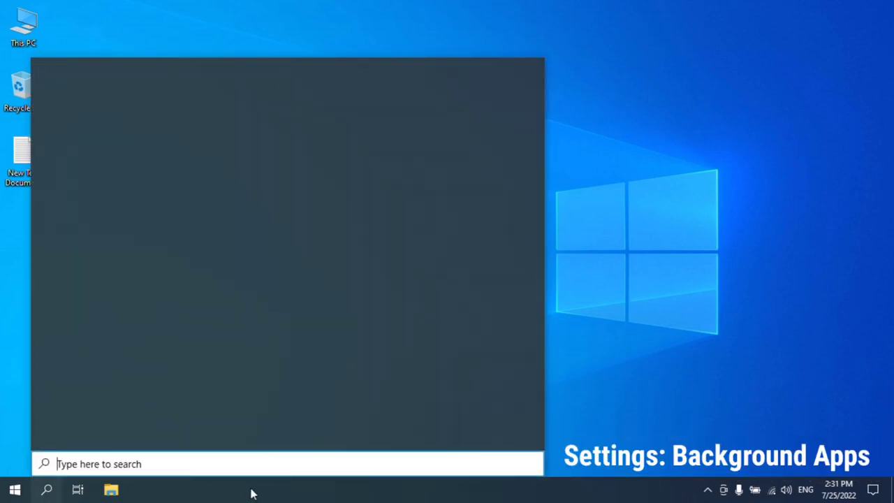
text(back)
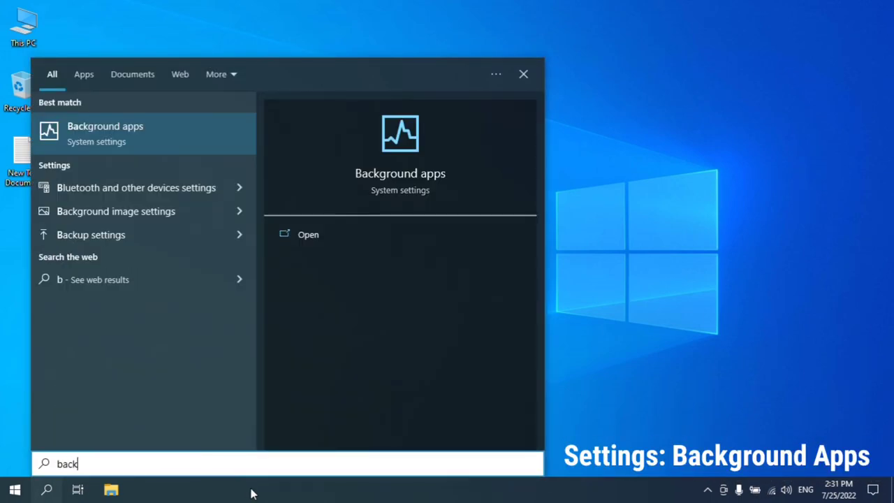
text(ground)
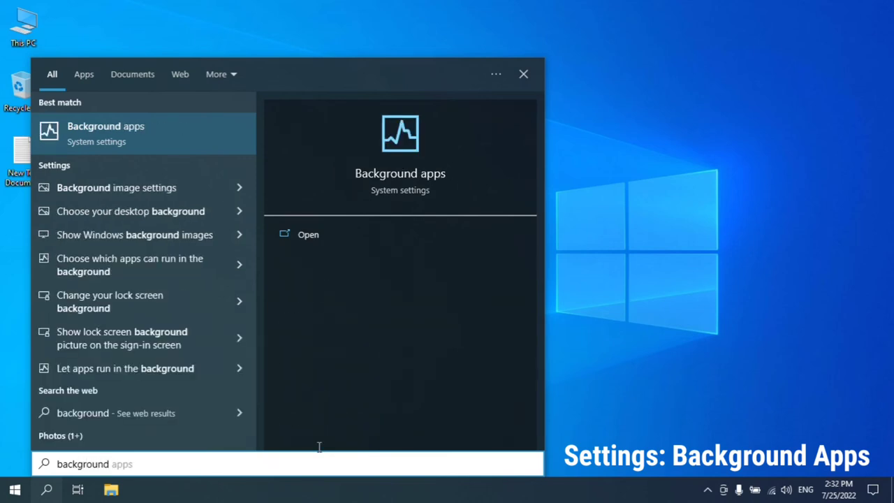
click(472, 237)
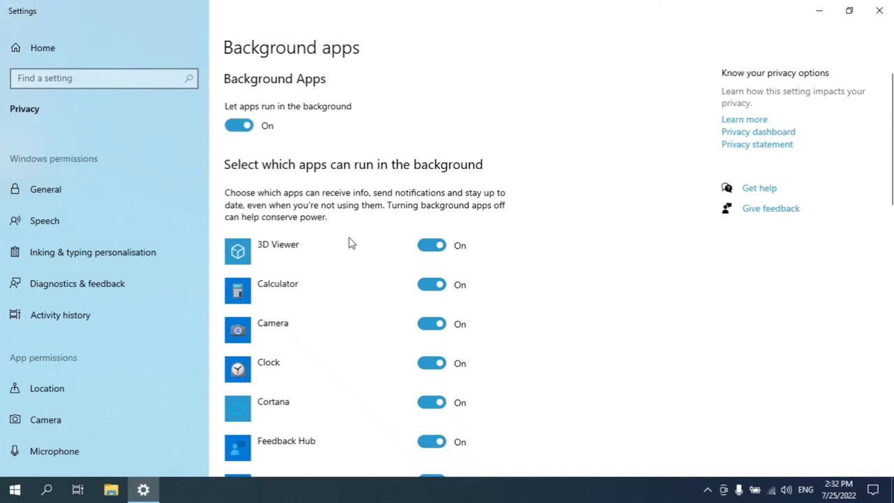
Step: Stop 3D Viewer, Calculator, Camera, Cortana and Feedback Hub from running in the background
scroll(351, 242, down, 5)
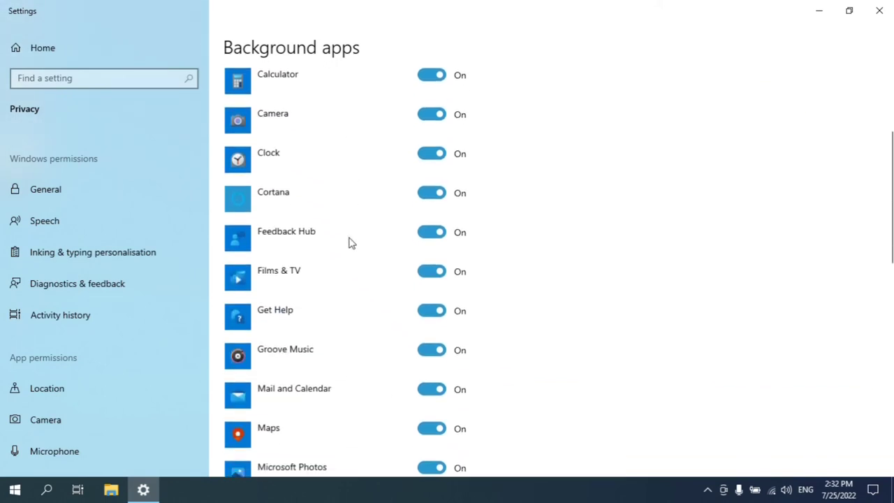
scroll(351, 242, up, 5)
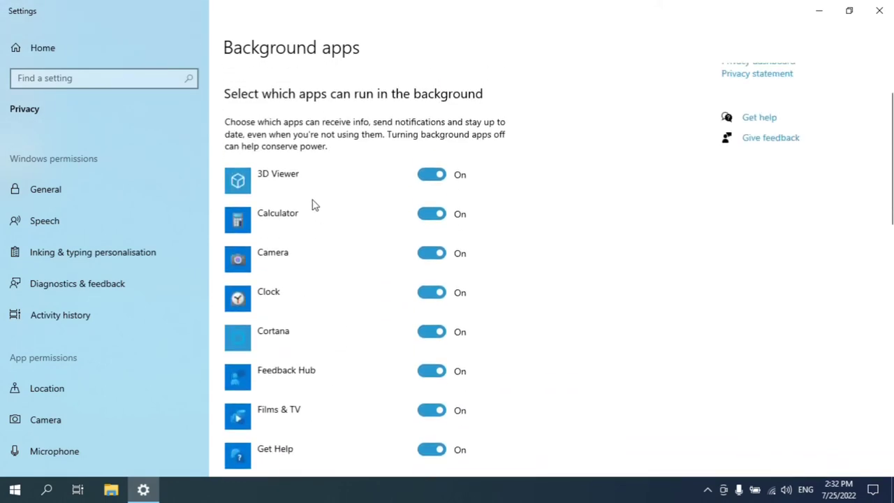
click(425, 177)
click(428, 222)
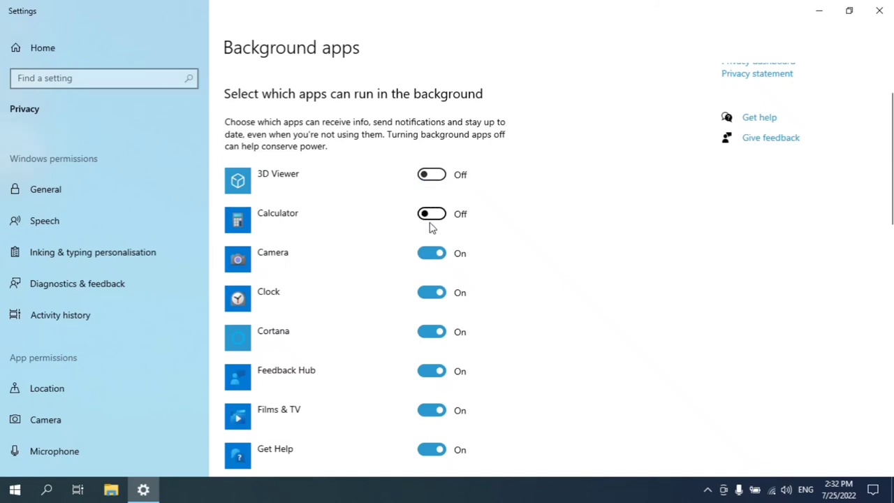
click(430, 257)
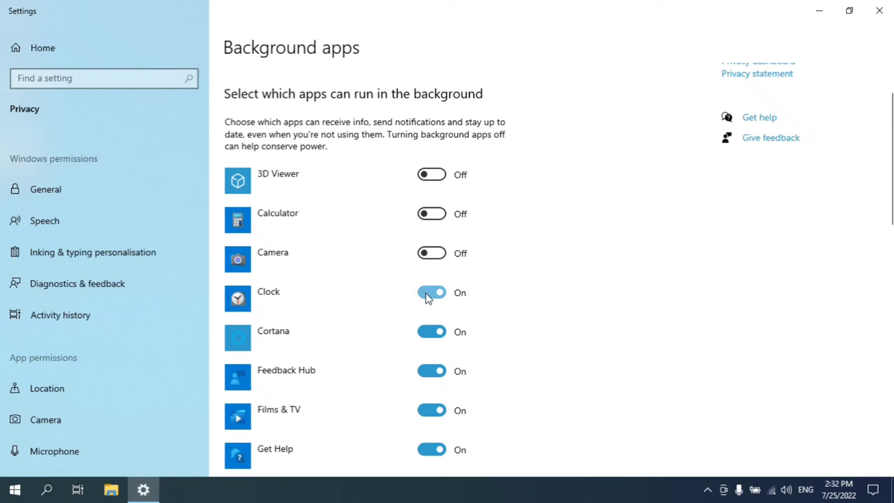
click(433, 336)
click(429, 380)
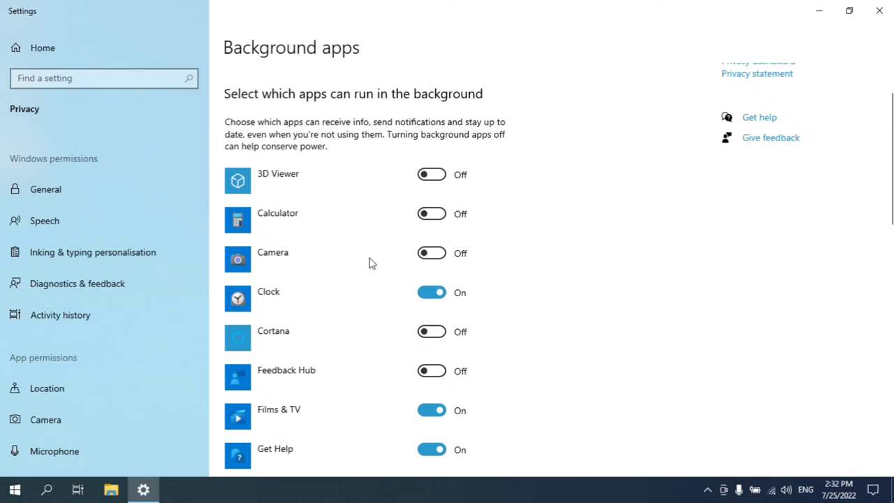
Step: Turn off the overall permission that lets apps run in the background and close Settings
scroll(346, 159, up, 1)
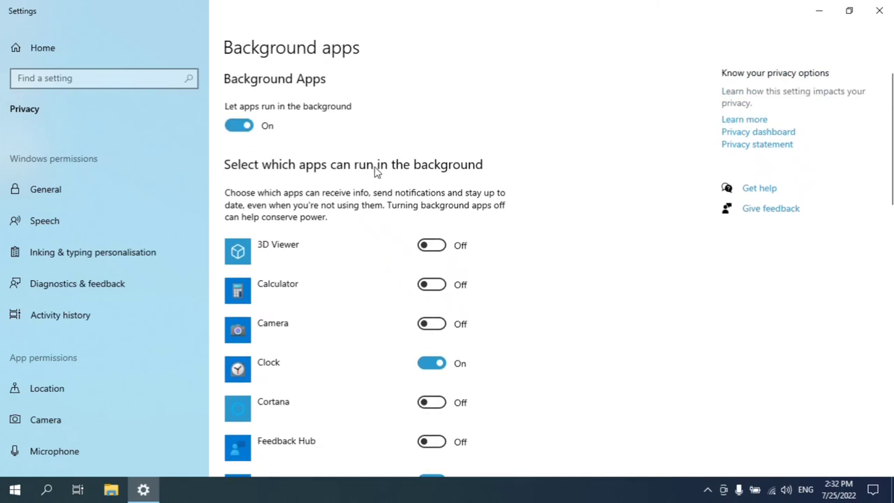
click(253, 133)
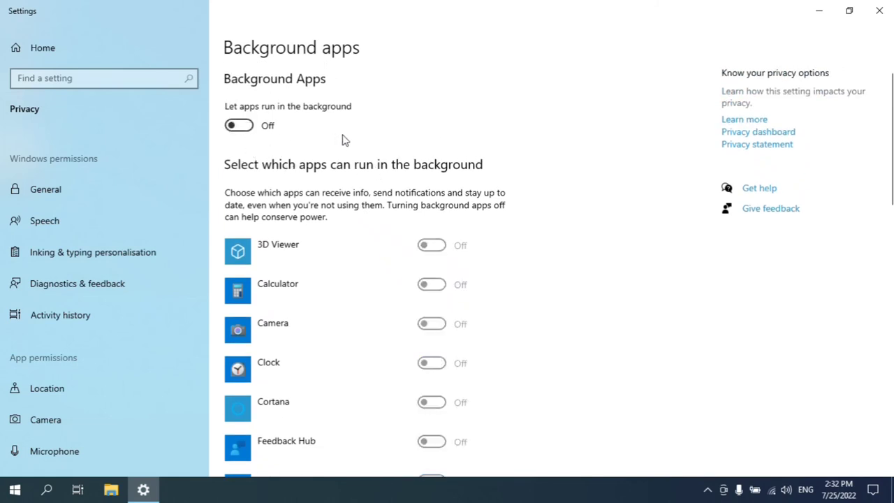
click(881, 9)
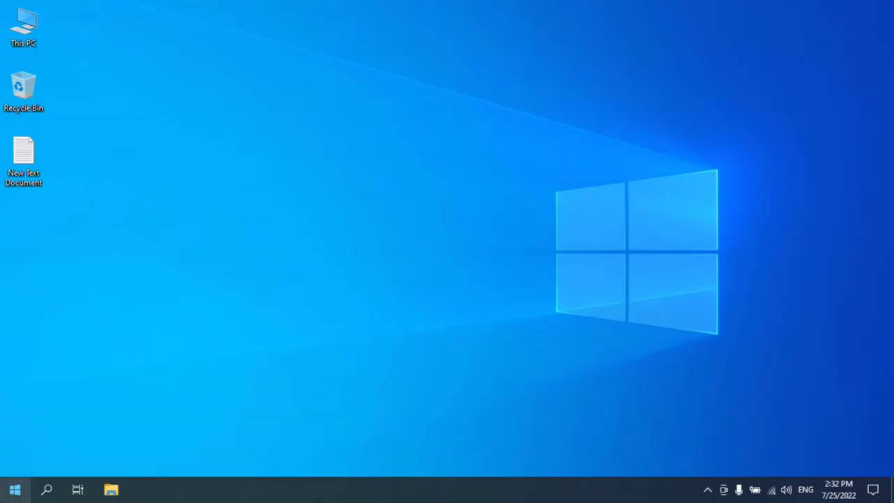
Step: Open Device Manager and expand the Network adapters category
right_click(15, 488)
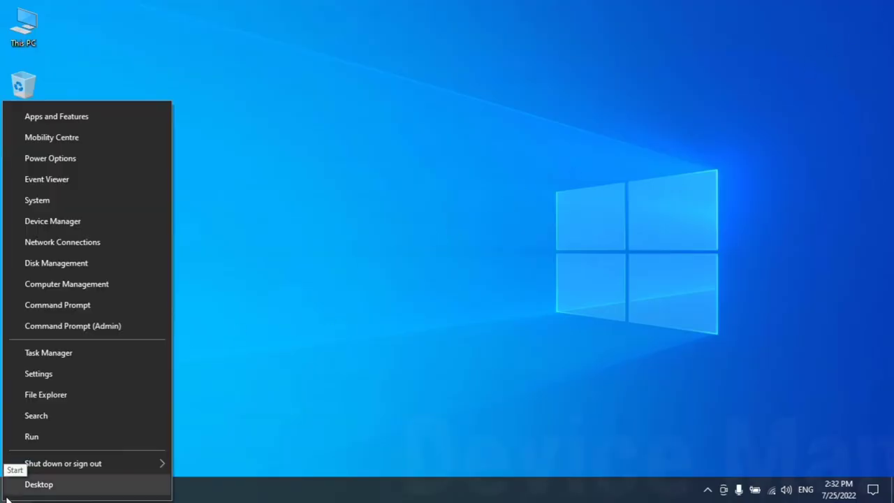
click(70, 222)
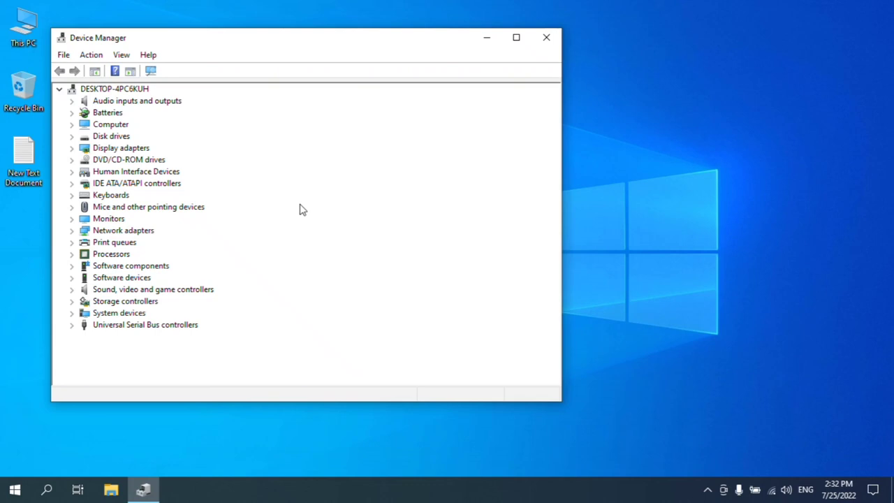
click(72, 231)
click(136, 234)
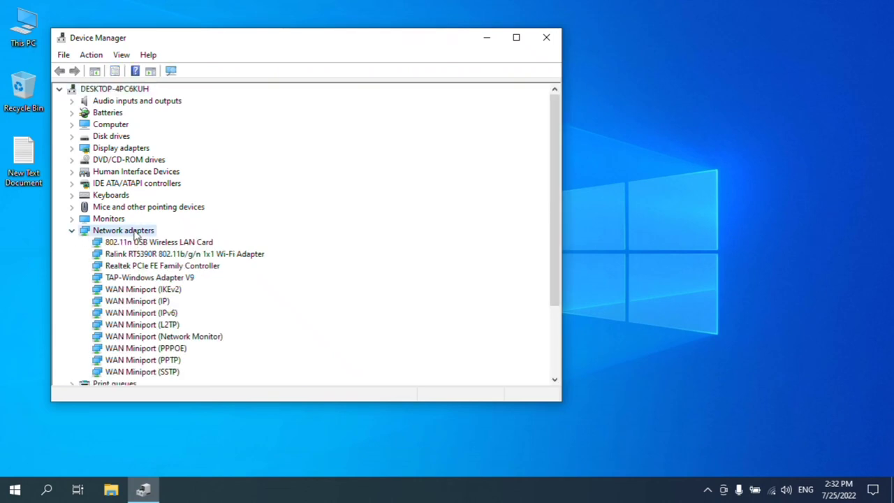
Step: Open the properties of the Realtek PCIe FE Family Controller and show its advanced adapter settings
click(174, 267)
right_click(177, 272)
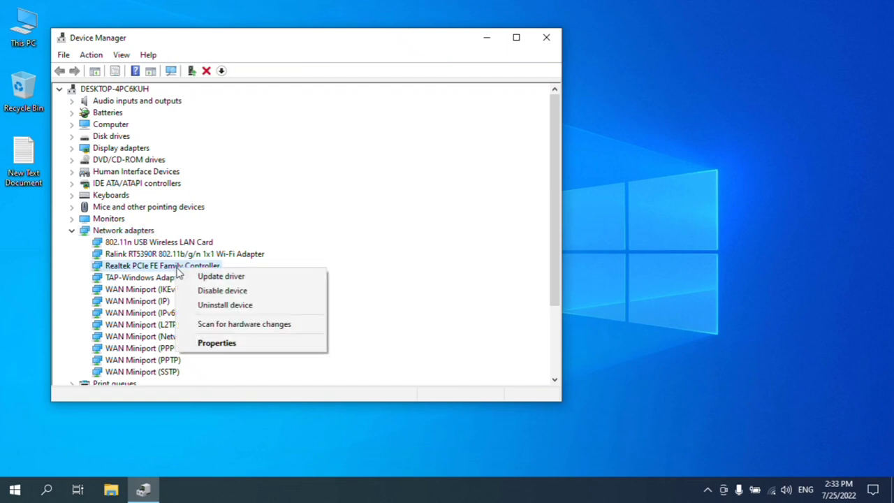
click(281, 349)
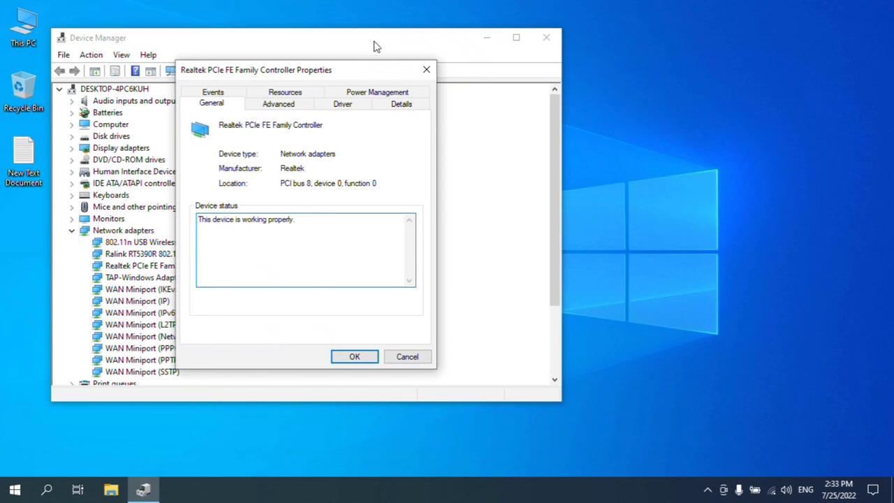
drag(347, 75, 455, 100)
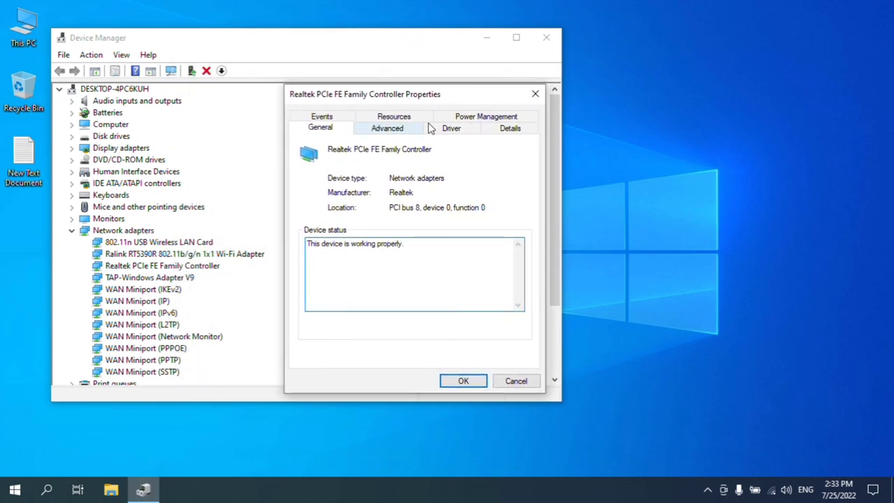
click(393, 135)
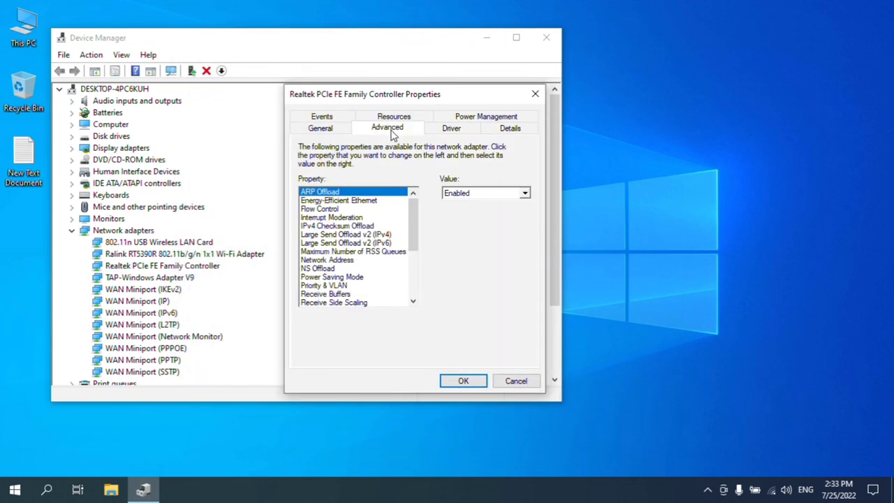
Step: Set the adapter's Large Send Offload v2 (IPv4) property to Disabled
click(363, 235)
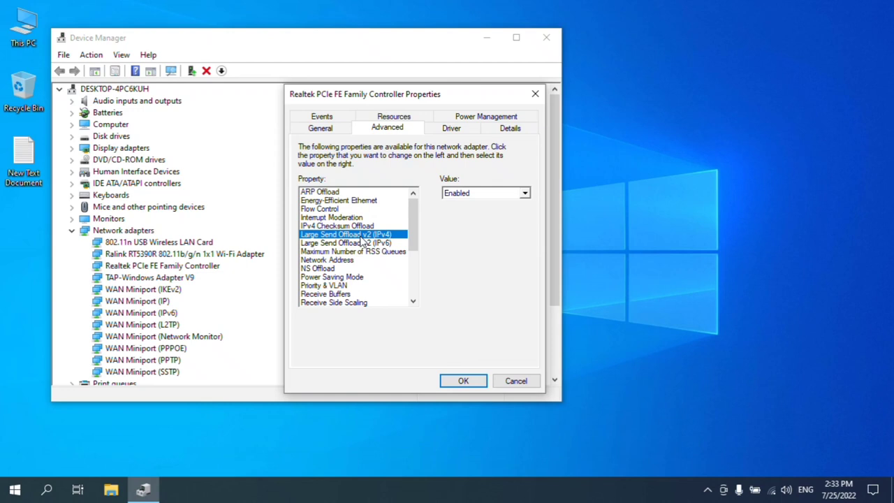
click(483, 194)
click(476, 204)
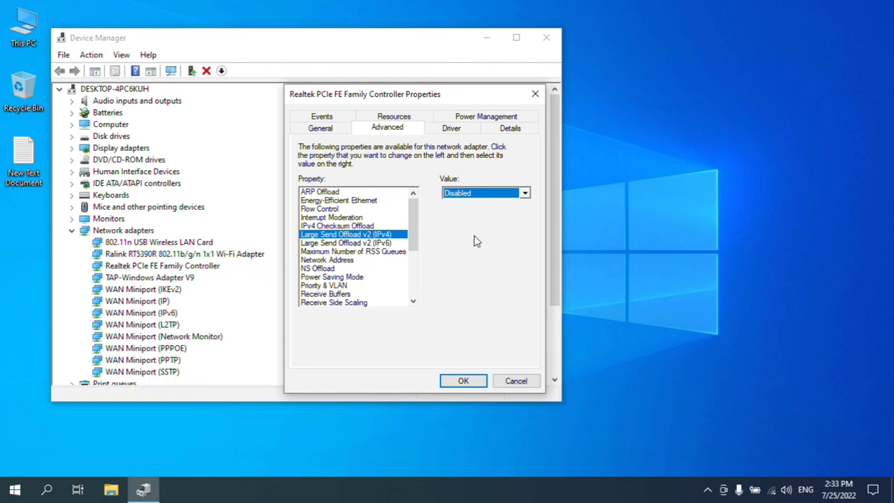
Step: Set the adapter's Speed & Duplex property to 100 Mbps Full Duplex, save the changes and close Device Manager
click(332, 243)
key(Down)
key(Down)
key(Down)
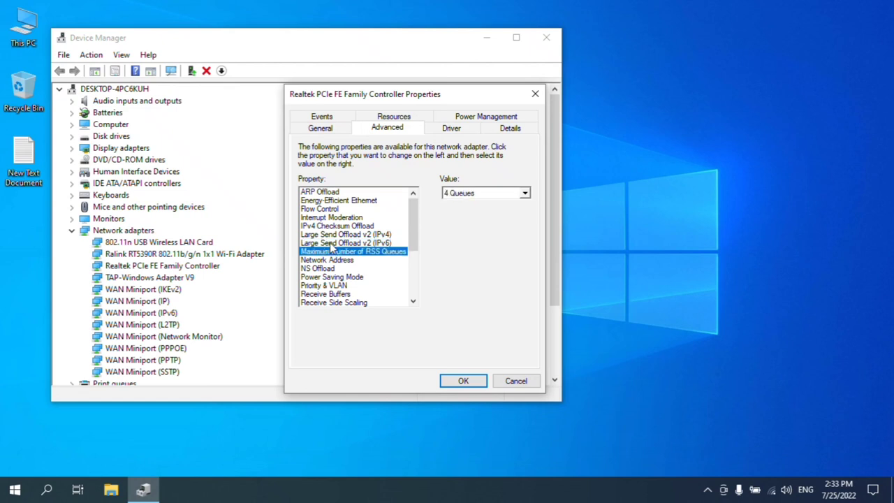
key(Down)
key(Down)
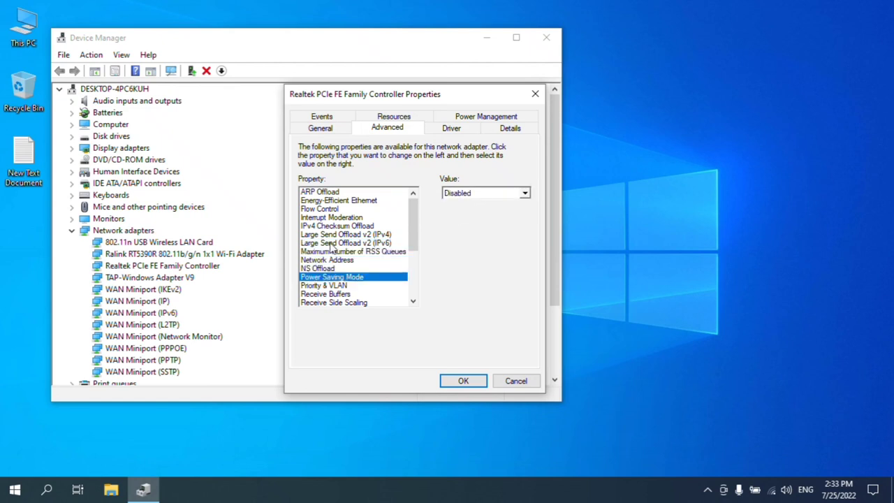
key(Down)
key(Down)
key(Down)
key(Down)
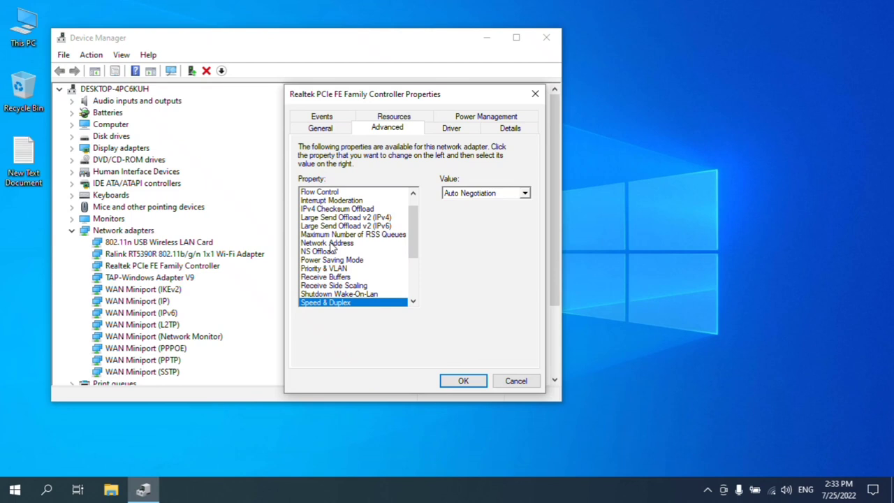
scroll(332, 248, down, 2)
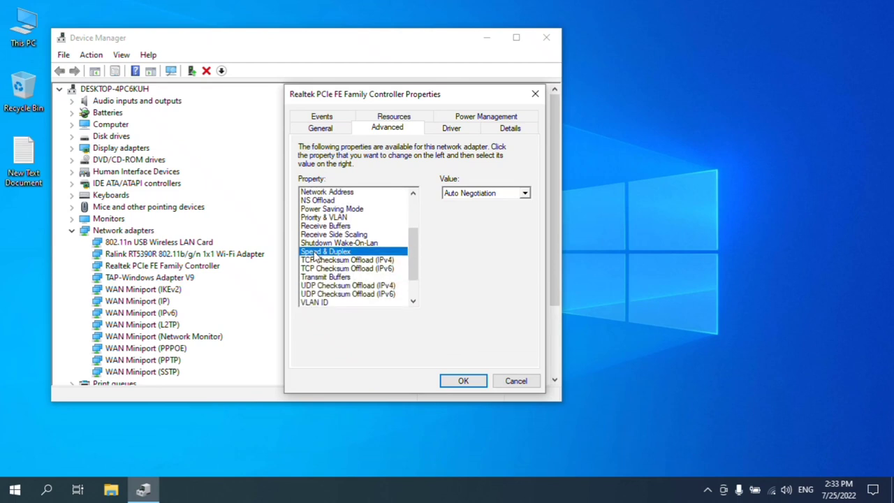
click(525, 194)
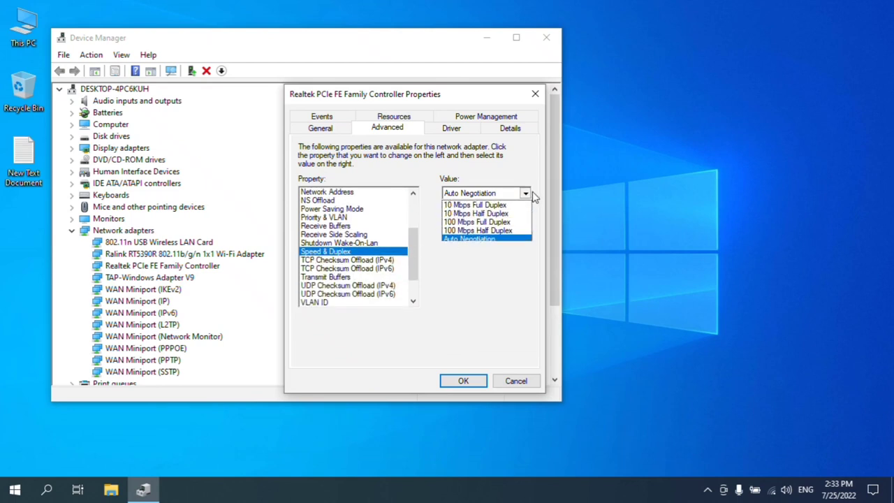
click(498, 223)
click(467, 382)
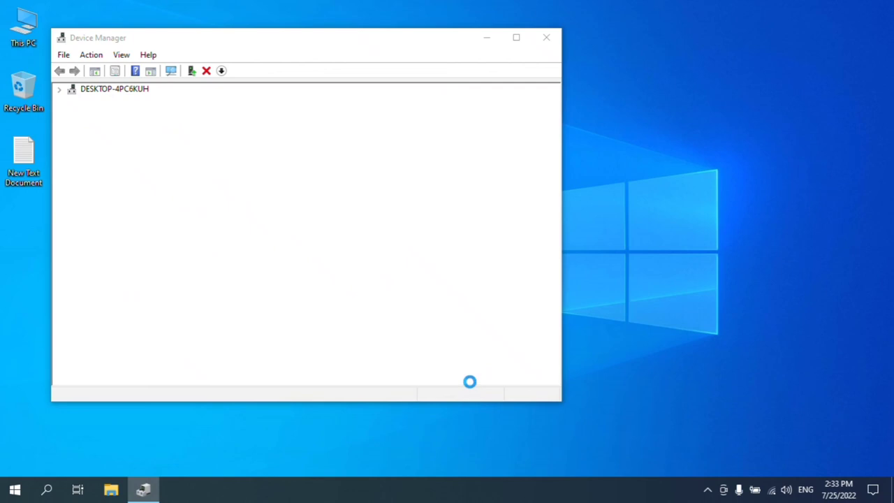
click(545, 37)
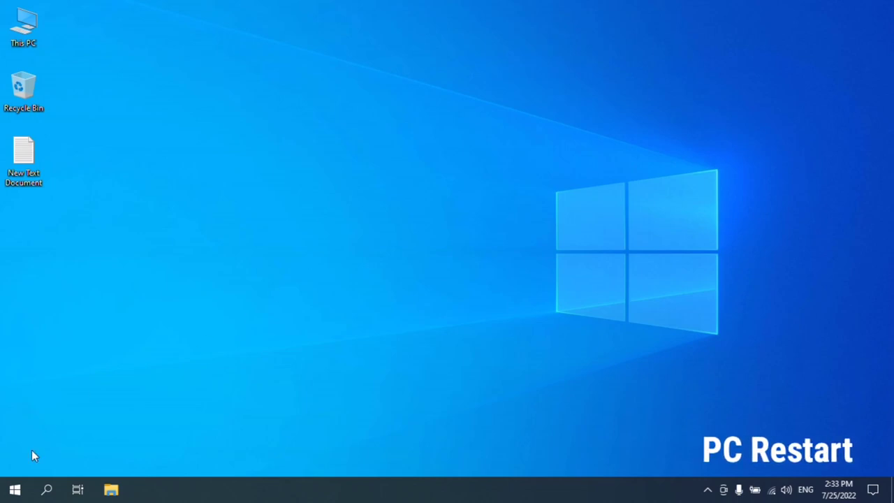
Step: Bring up the computer's power options to restart the PC
click(14, 491)
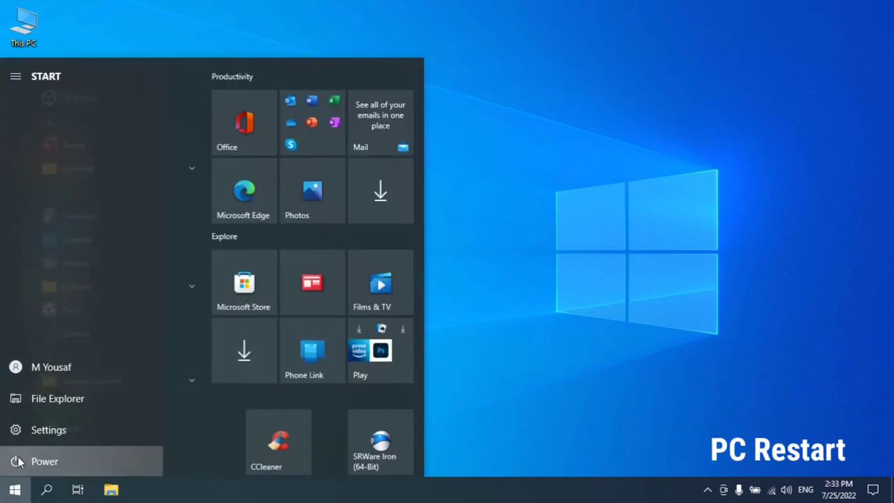
click(32, 461)
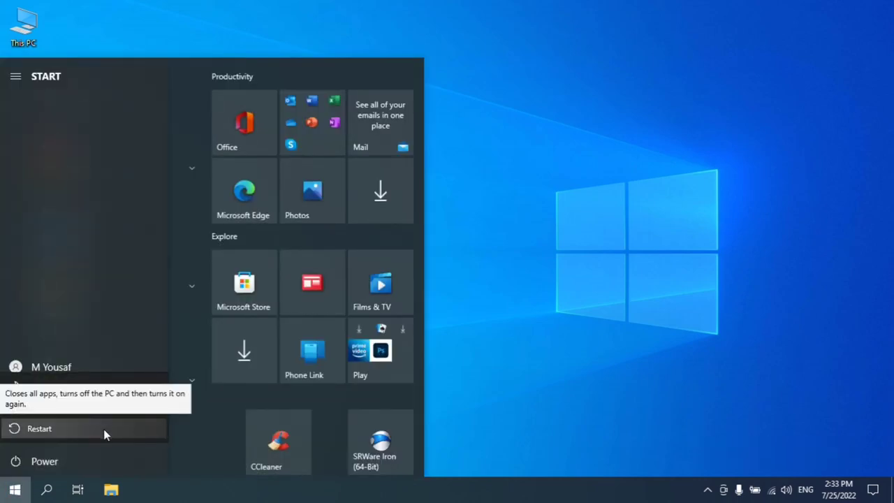